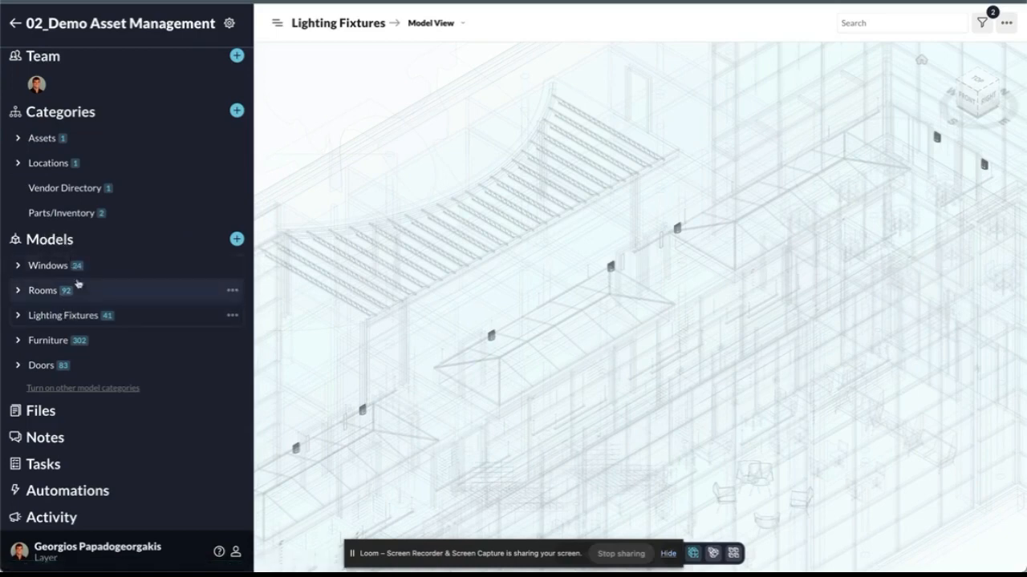
Step: Open the Patient Room Sconces view of the Lighting Fixtures and check its filter settings
left_click(67, 317)
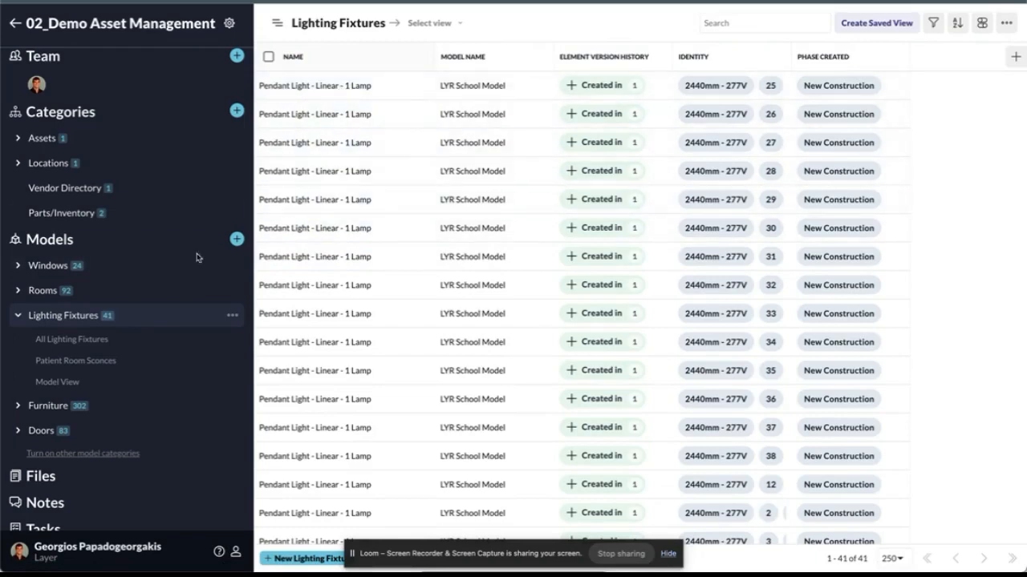
left_click(94, 363)
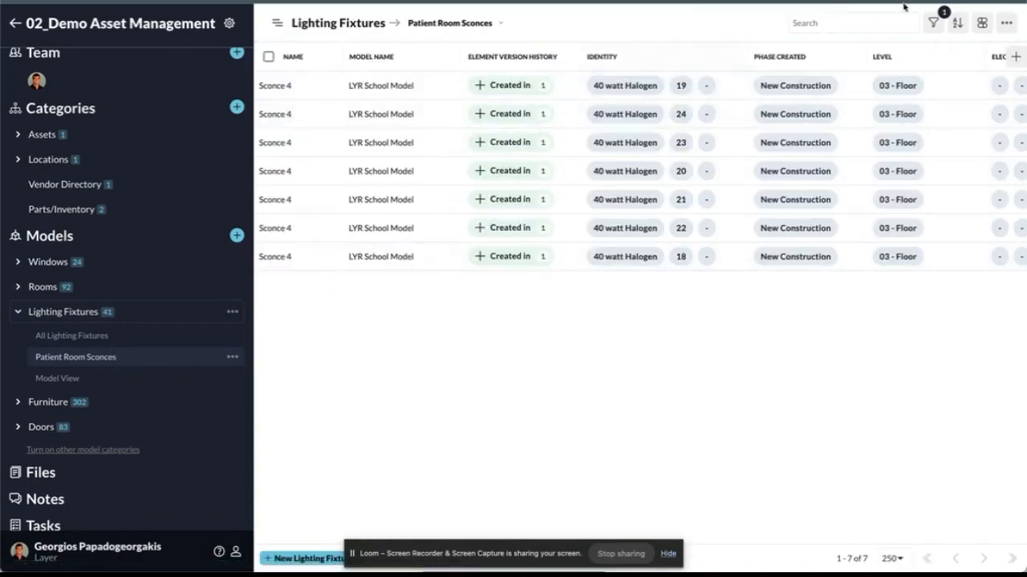
left_click(932, 22)
left_click(557, 343)
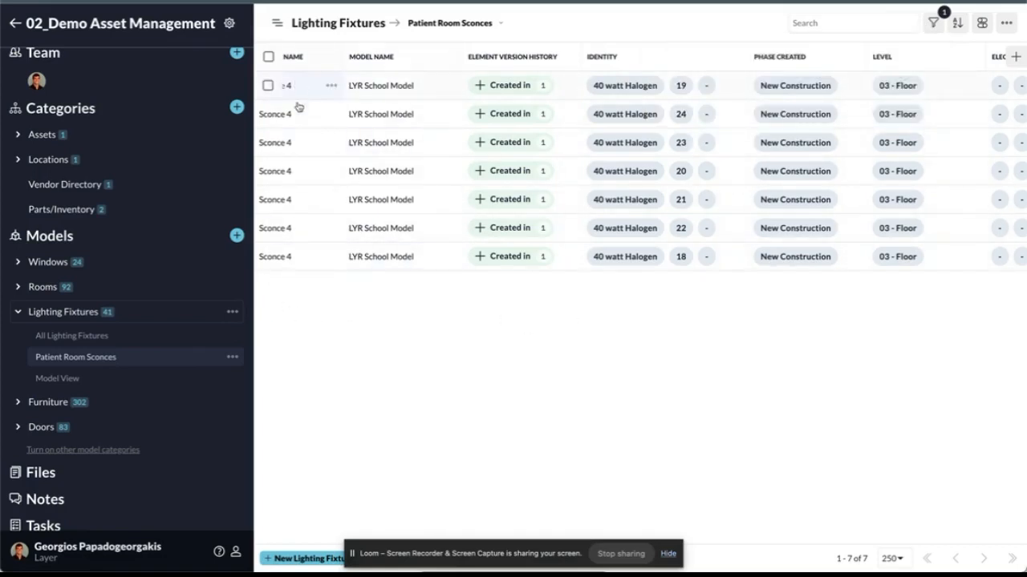
Step: Look at the sconces in the 3D Model View and return to the Patient Room Sconces list
left_click(109, 385)
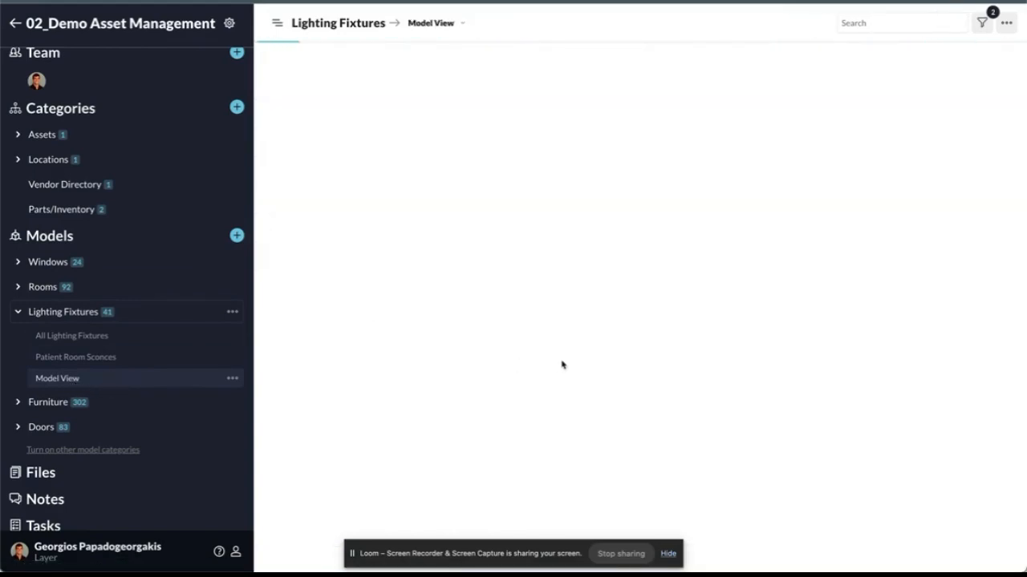
scroll(606, 363, "down", 5)
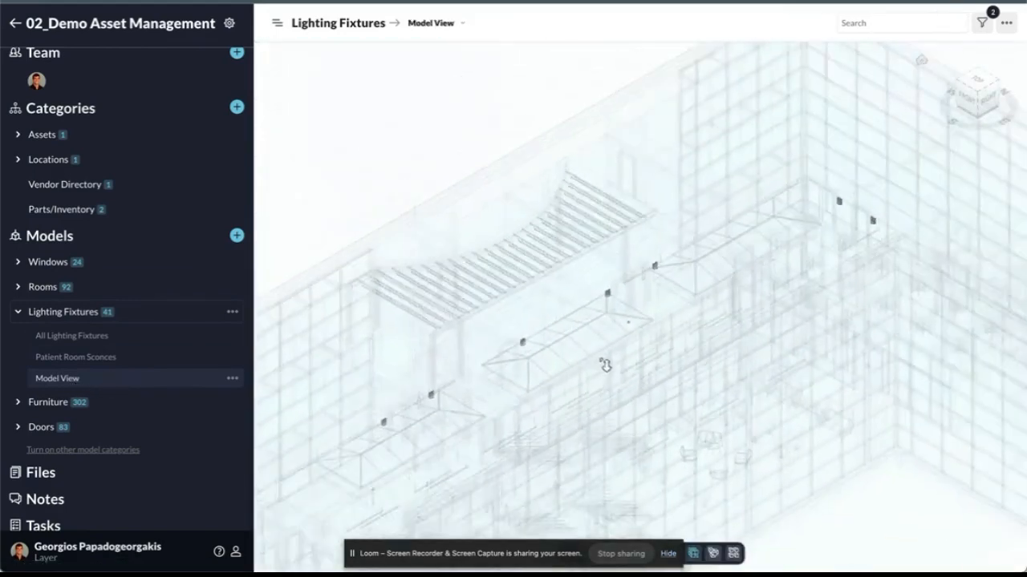
left_click(109, 358)
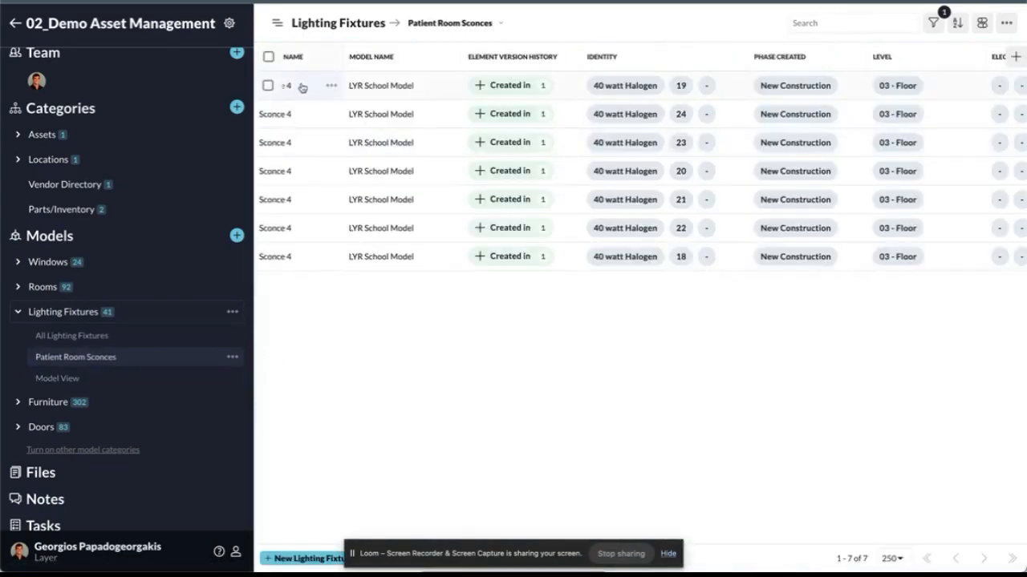
Step: From the first listed sconce's record, start a new Select field named Asset's Condition for the Lighting Fixtures form
left_click(323, 94)
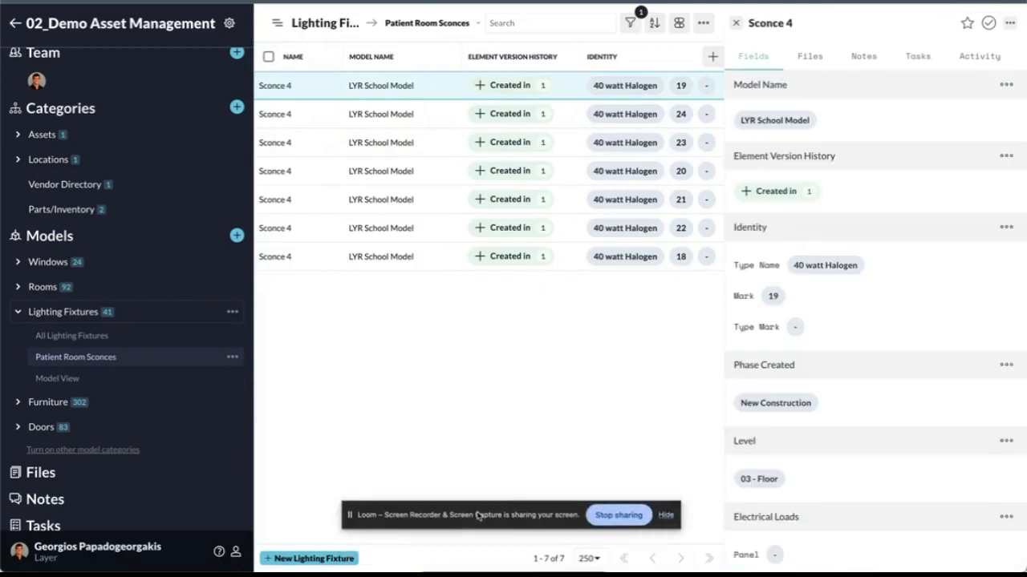
scroll(893, 518, "down", 4)
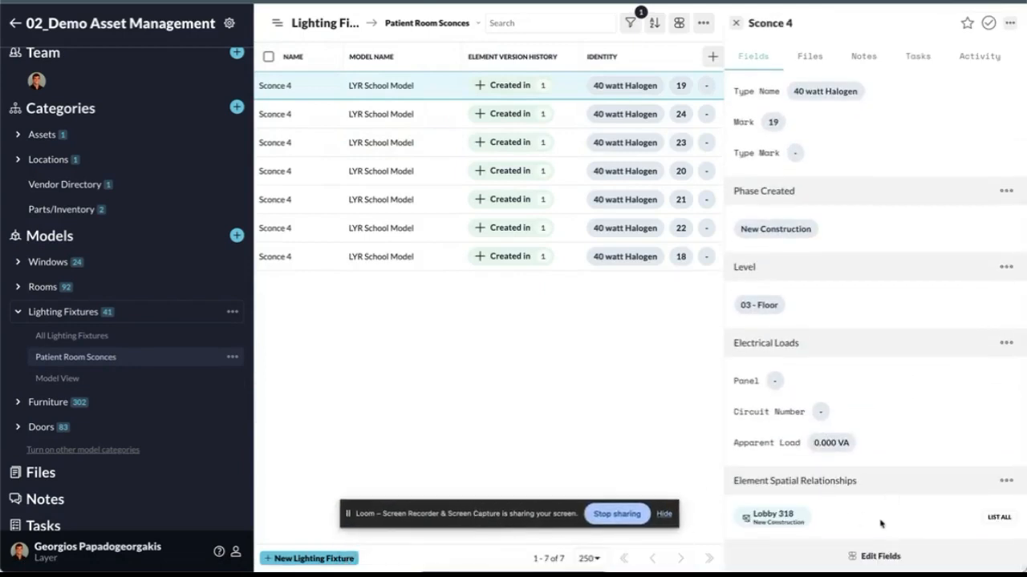
left_click(880, 556)
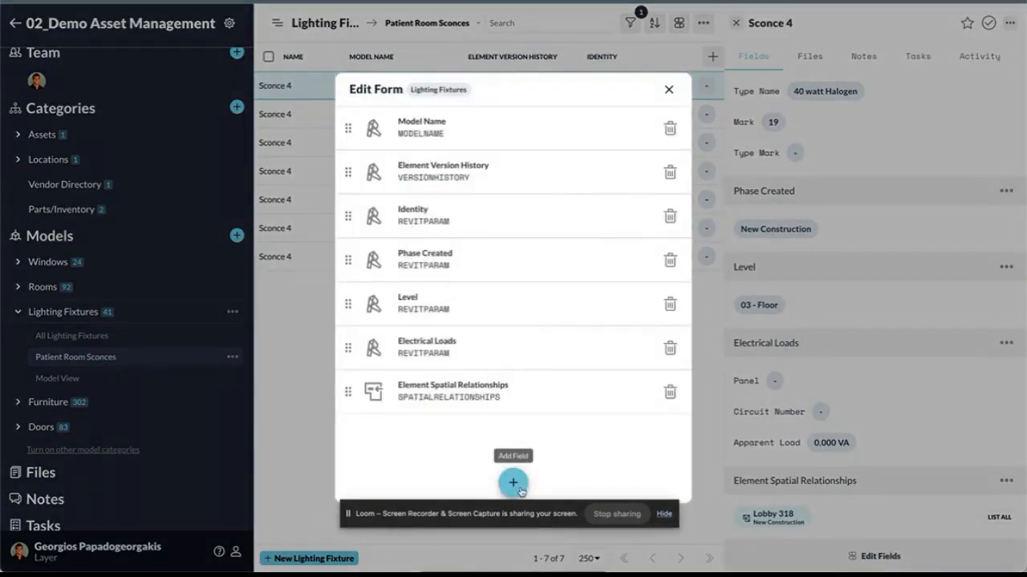
left_click(516, 485)
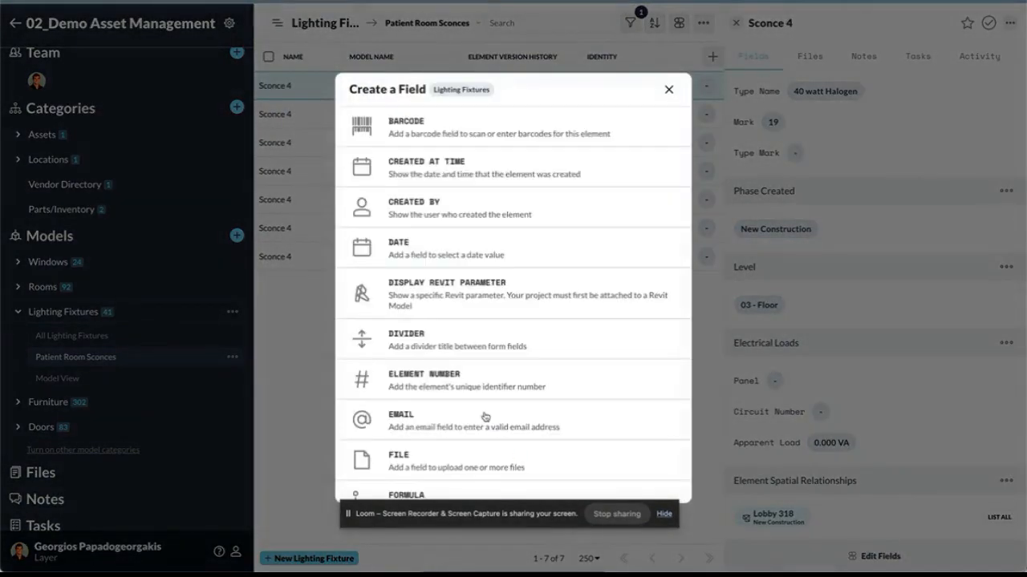
scroll(484, 416, "down", 7)
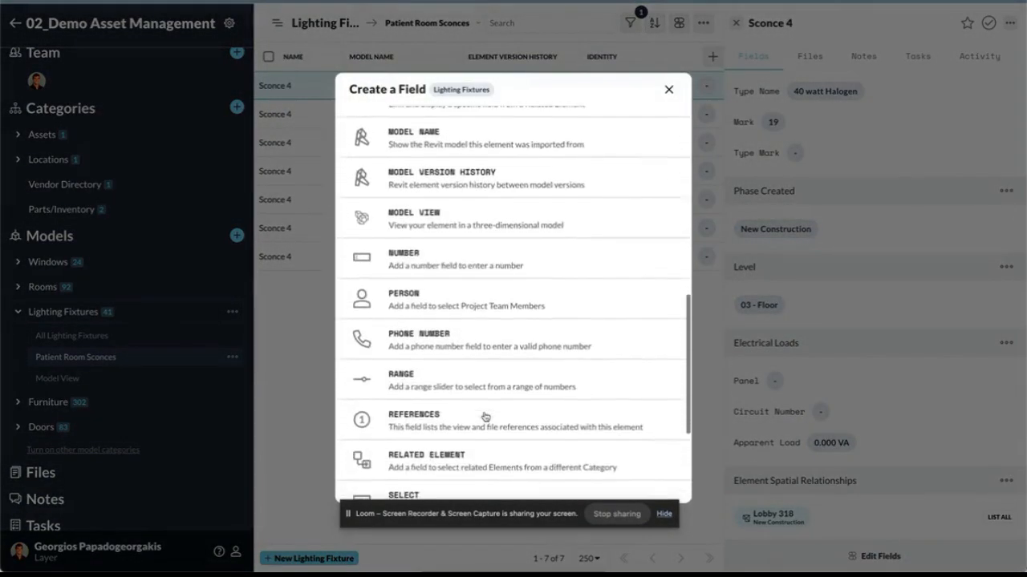
scroll(484, 416, "down", 3)
left_click(437, 328)
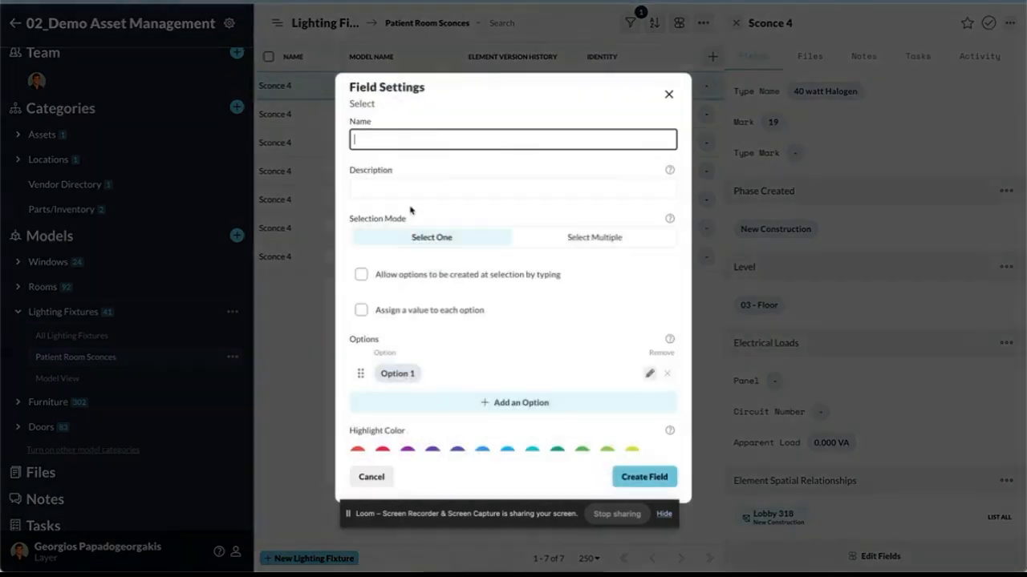
type("Ass")
left_click(452, 165)
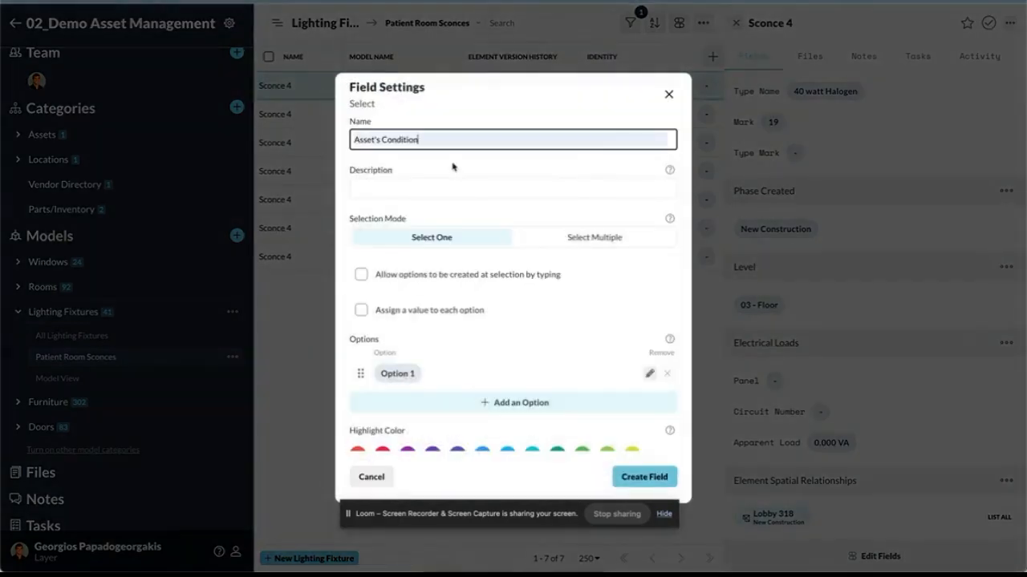
Step: Rename the field's first option to Good and give it the green color
left_click(399, 376)
type("Good")
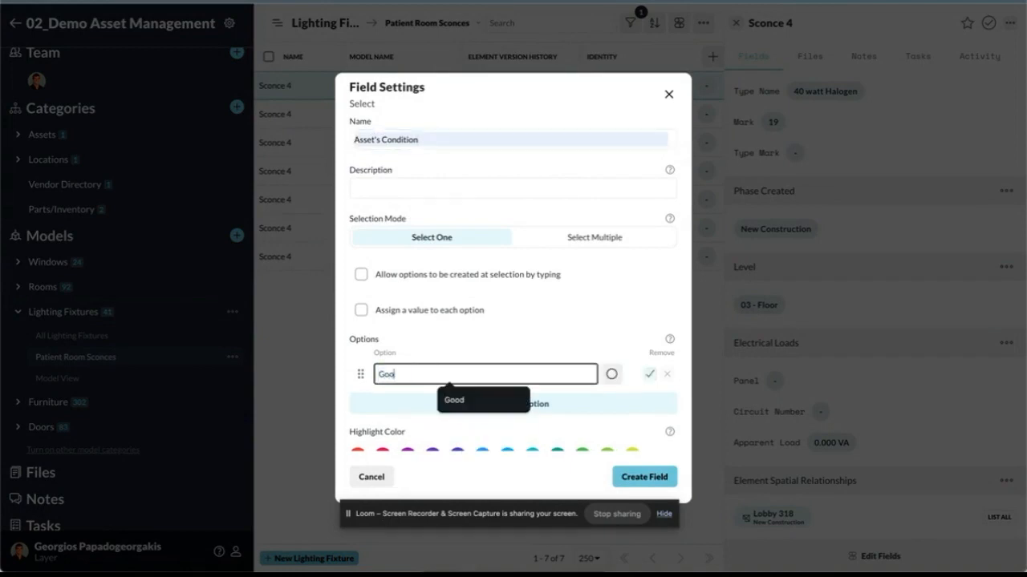
left_click(612, 374)
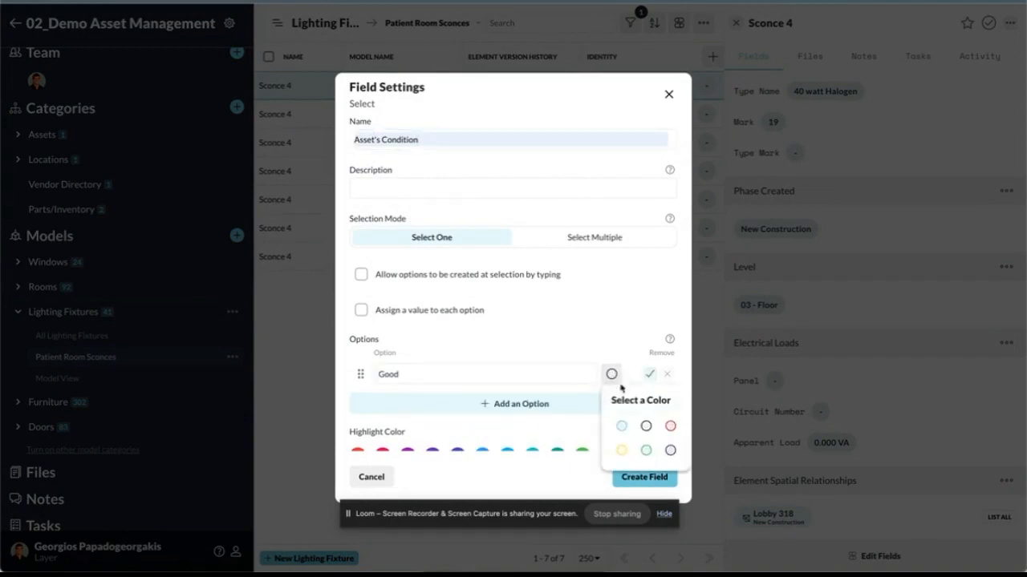
left_click(646, 450)
Step: Add a second option named Average and give it the yellow color
left_click(513, 405)
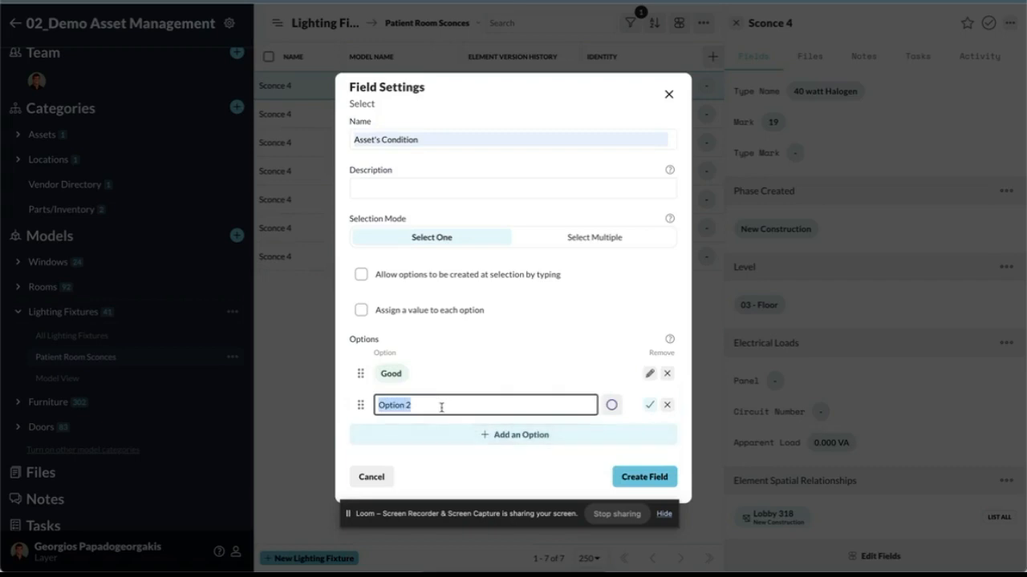
type("Average")
left_click(611, 405)
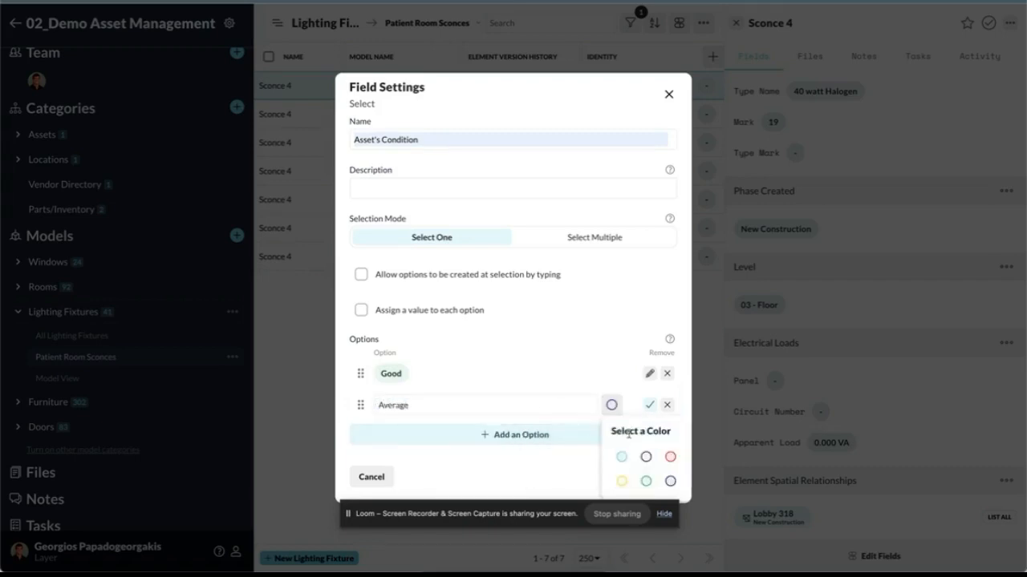
left_click(618, 481)
Step: Add a third option named Needs Repair in red and create the Asset's Condition field
left_click(528, 443)
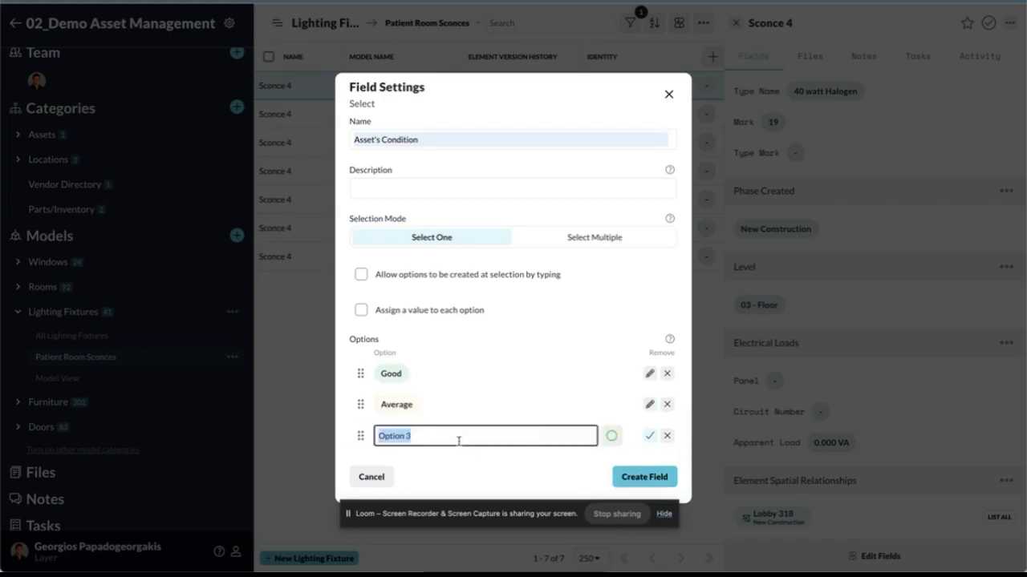
type("Needs Repair")
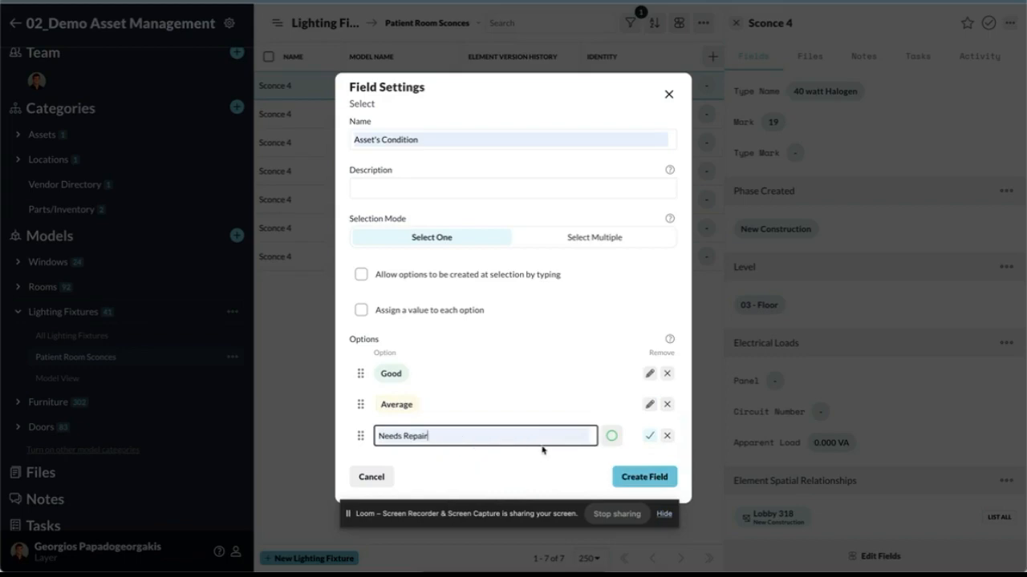
left_click(611, 436)
left_click(671, 488)
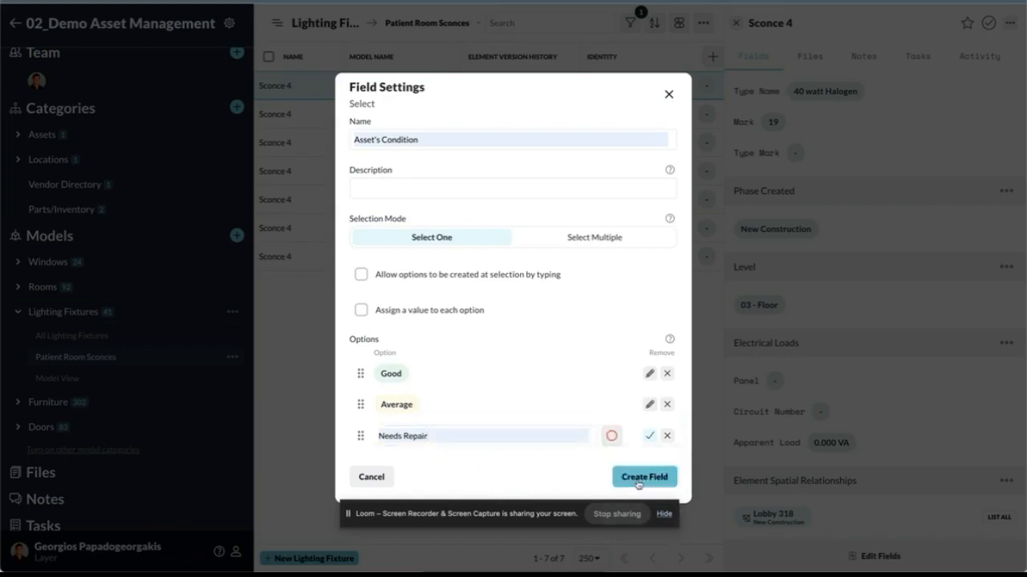
left_click(639, 479)
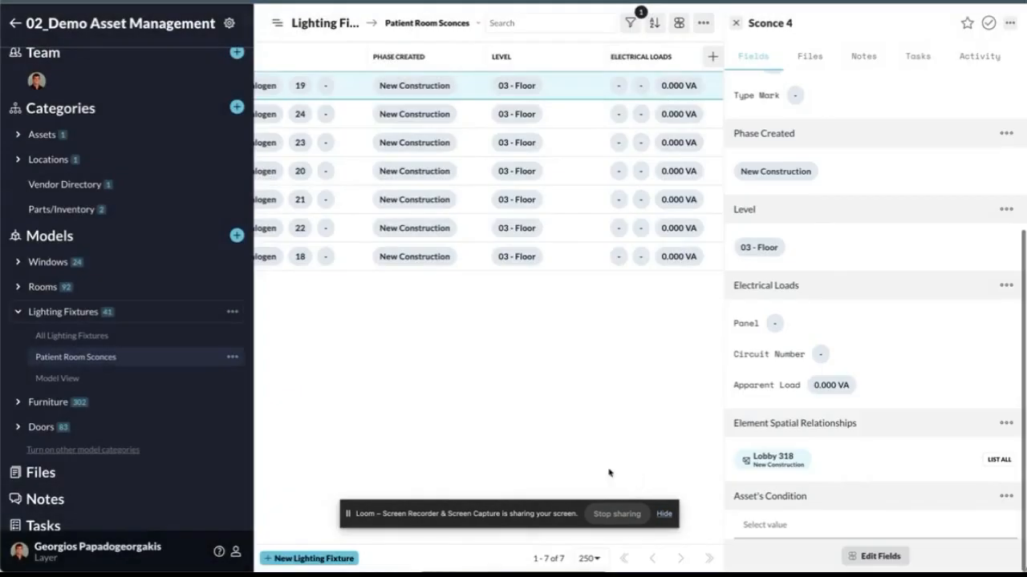
Step: In the Lighting Fixtures Model View, set the Asset's Condition of the first sconce at the near end of the row to Good
scroll(380, 357, "left", 5)
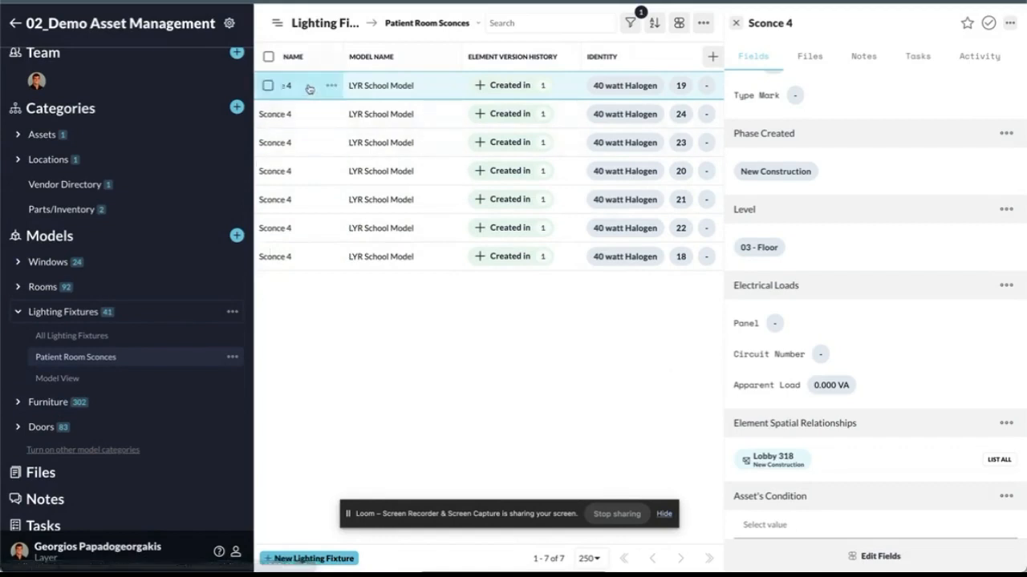
left_click(76, 380)
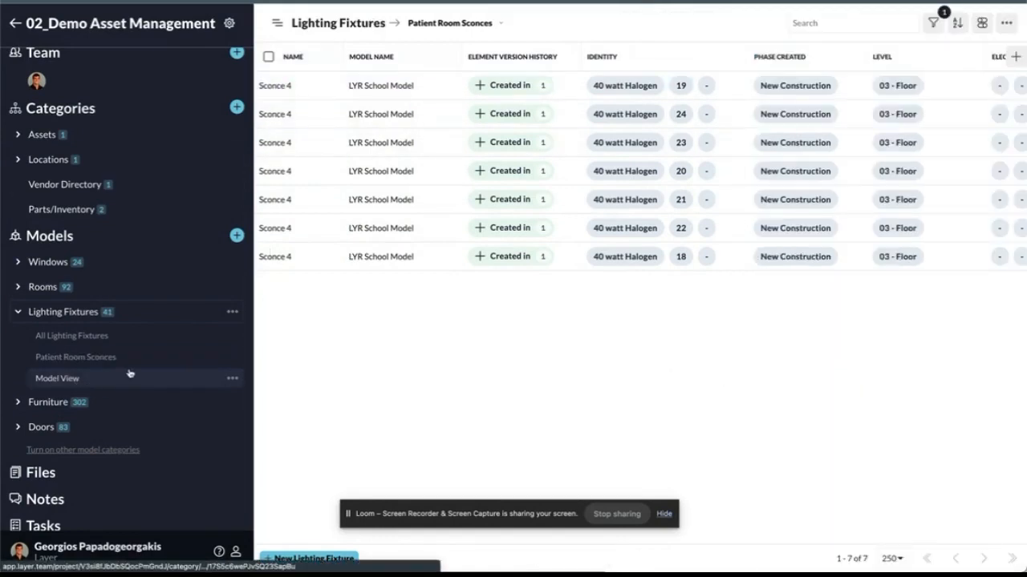
left_click(73, 380)
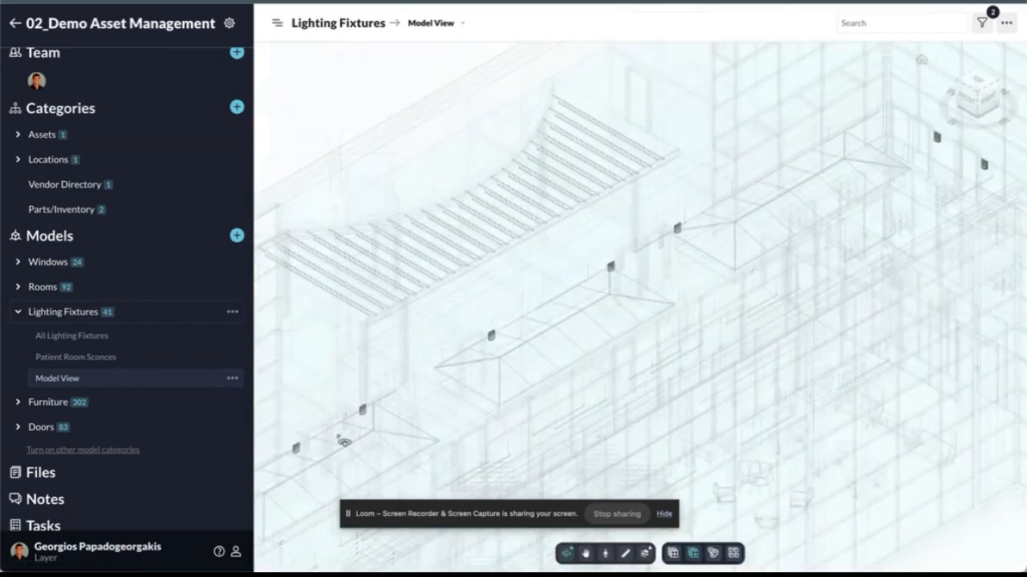
left_click(295, 449)
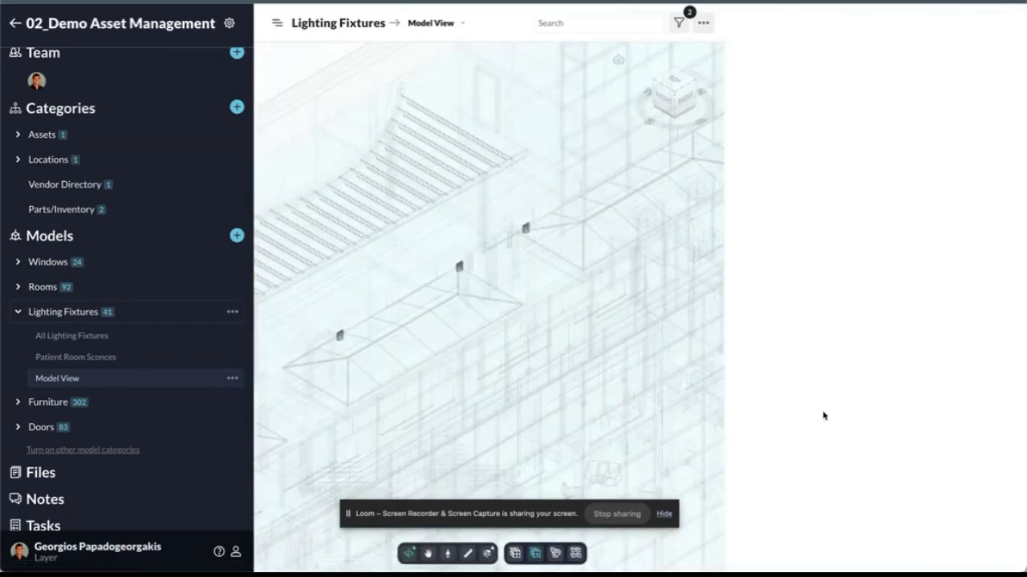
scroll(838, 422, "down", 3)
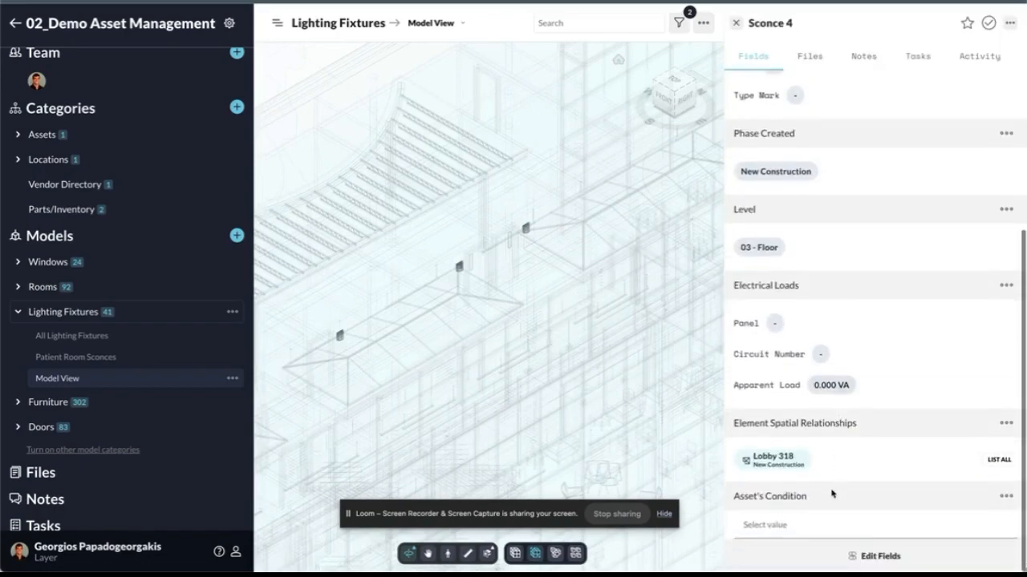
left_click(792, 526)
left_click(770, 439)
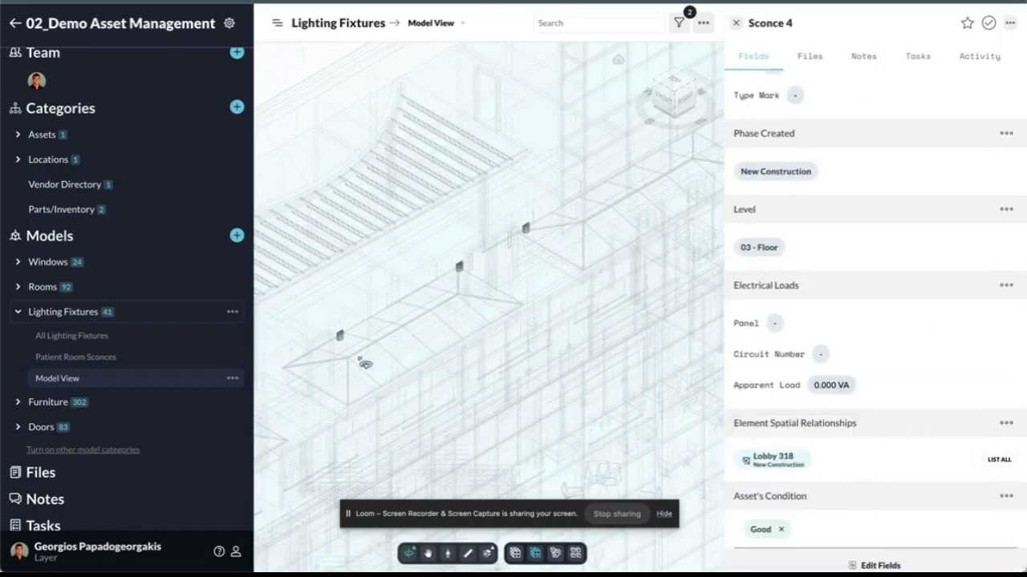
Step: Set the Asset's Condition of the second sconce in the row to Average and of the third to Good
scroll(357, 362, "down", 3)
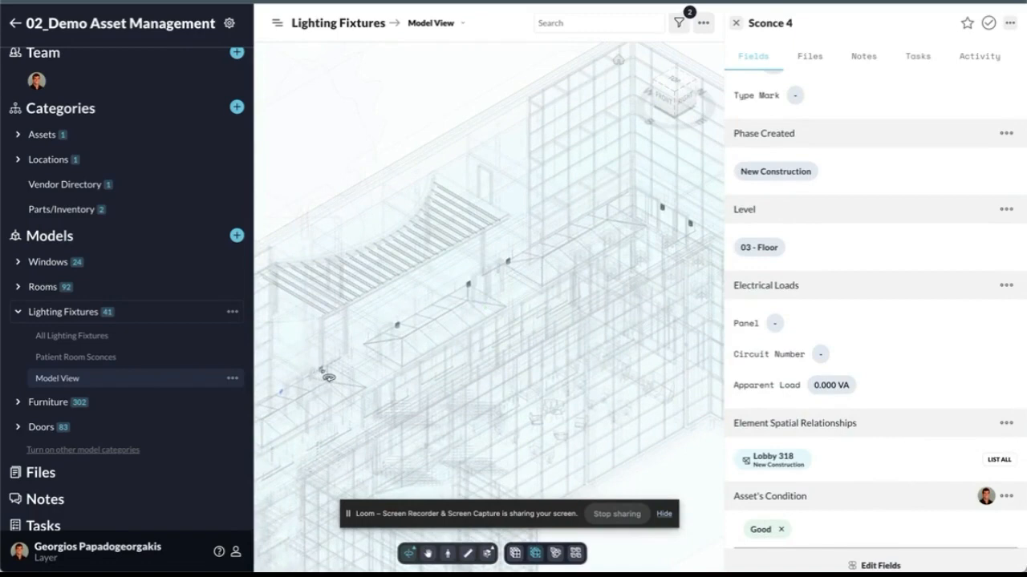
left_click(814, 528)
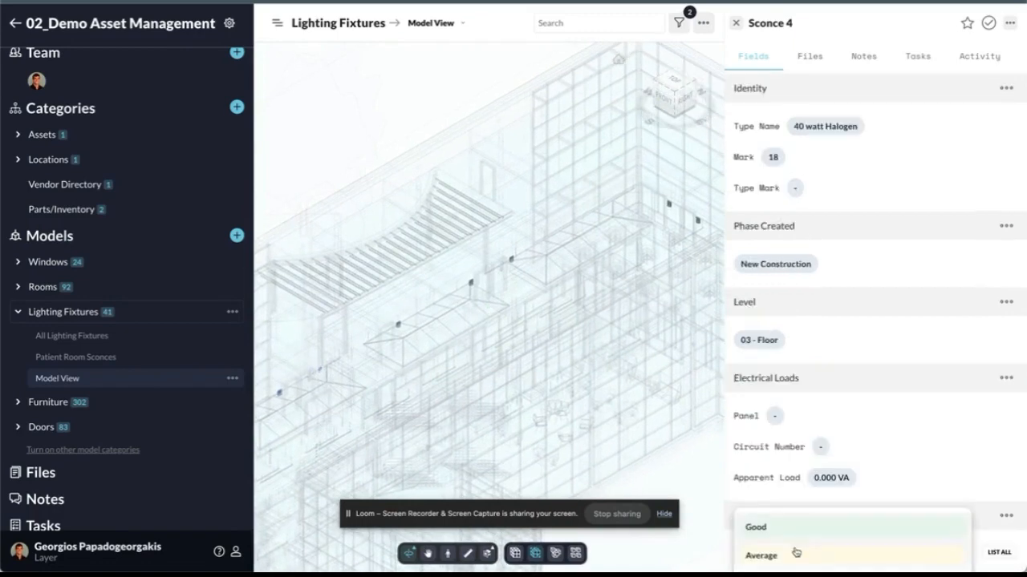
left_click(796, 552)
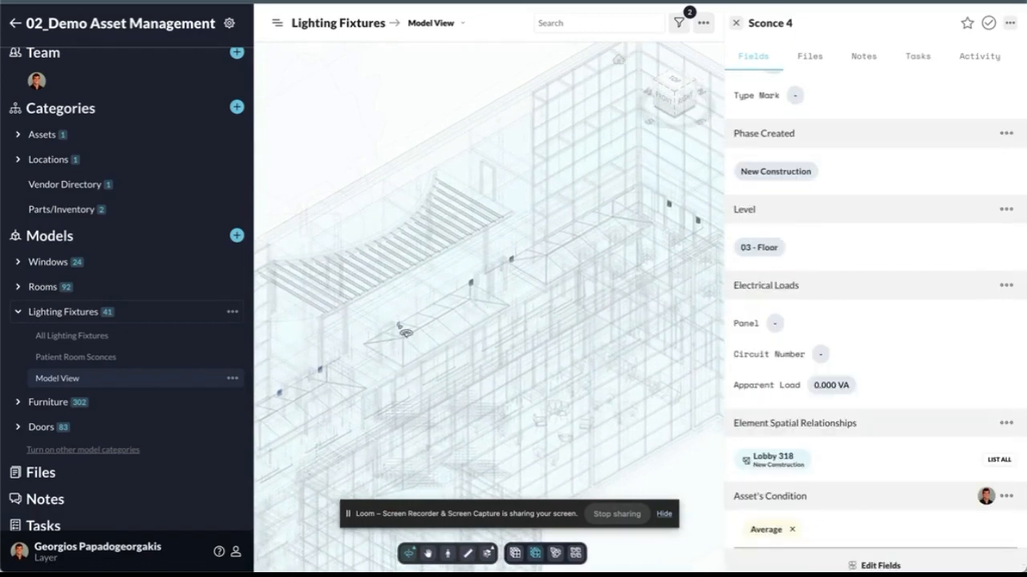
left_click(821, 532)
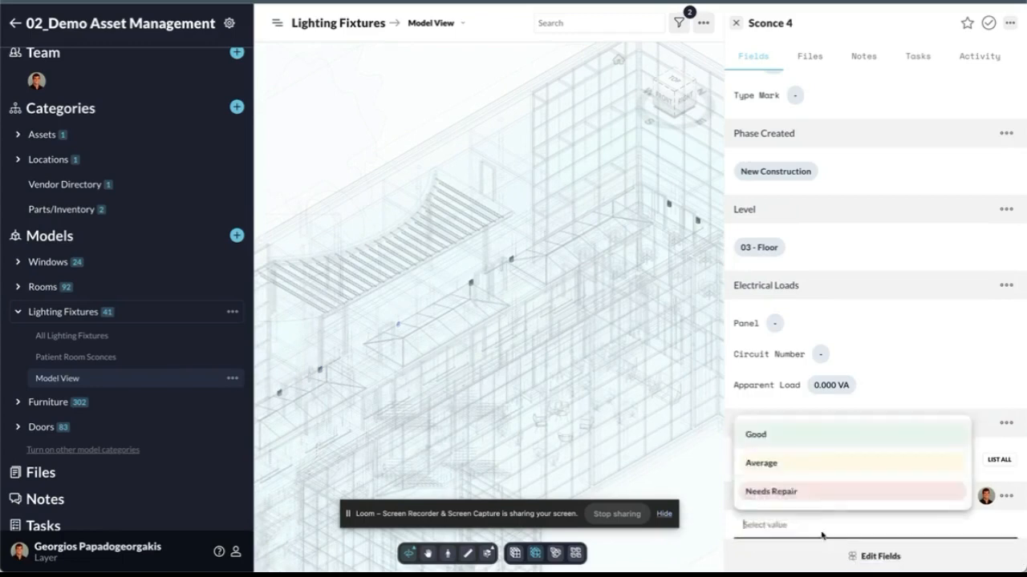
left_click(799, 534)
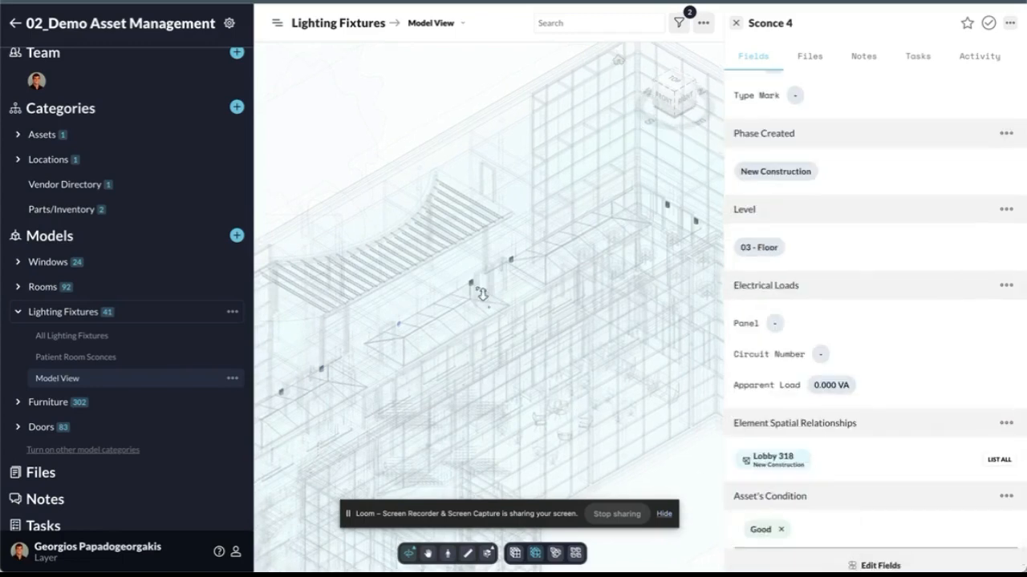
Step: Set the Asset's Condition of the fourth sconce in the row to Needs Repair and of the fifth to Good
left_click(802, 529)
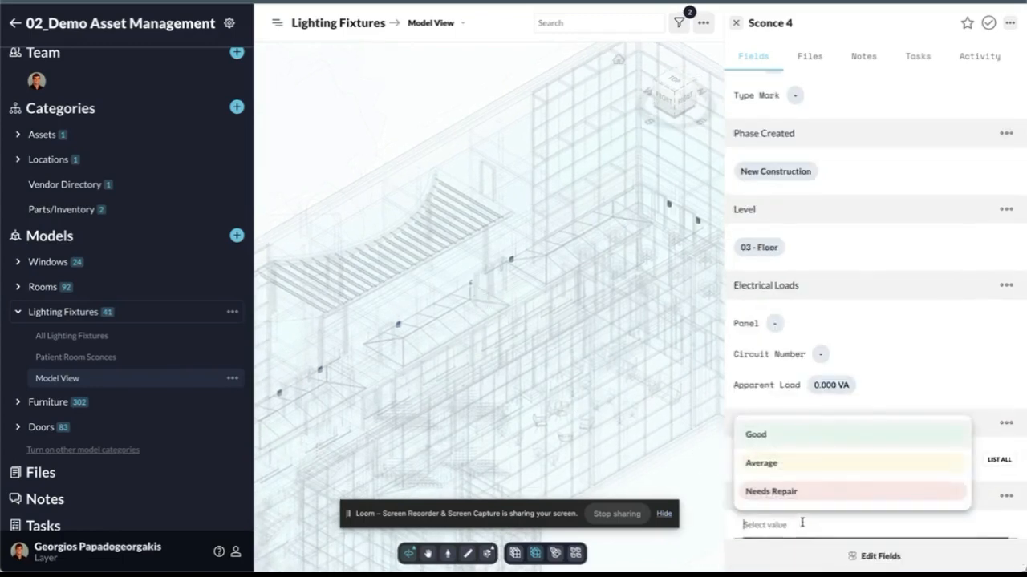
left_click(745, 491)
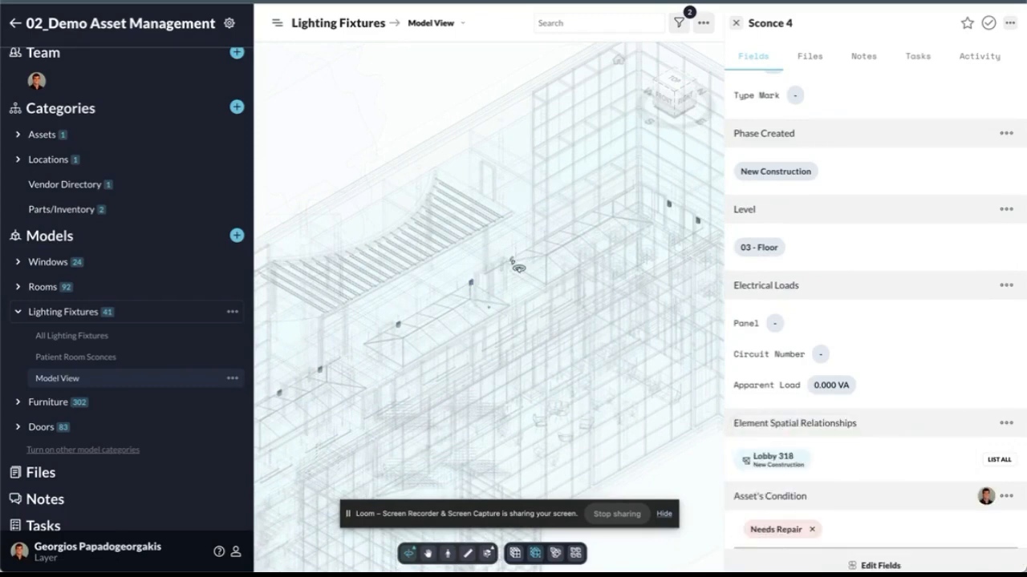
left_click(834, 529)
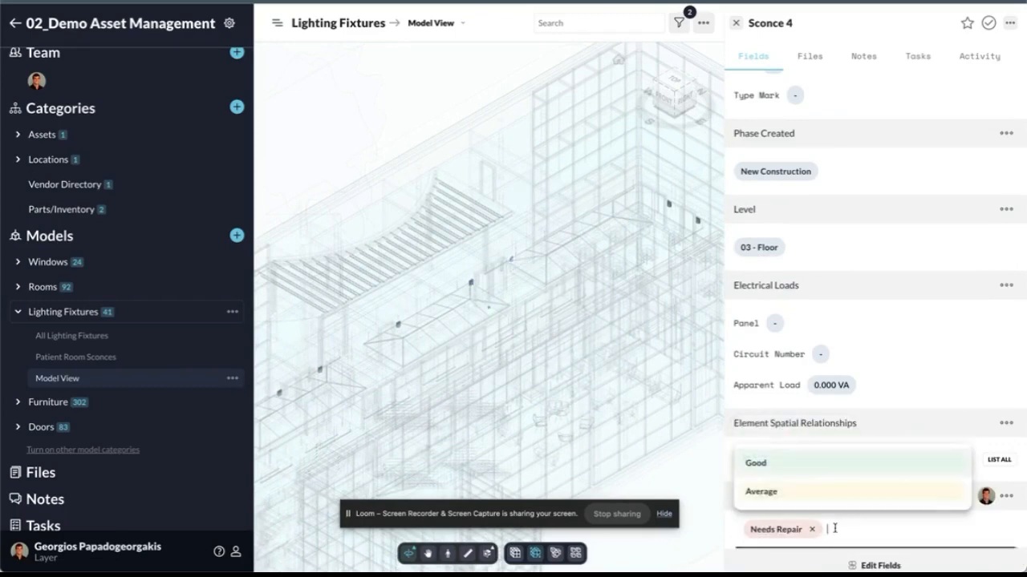
scroll(796, 463, "up", 1)
left_click(782, 527)
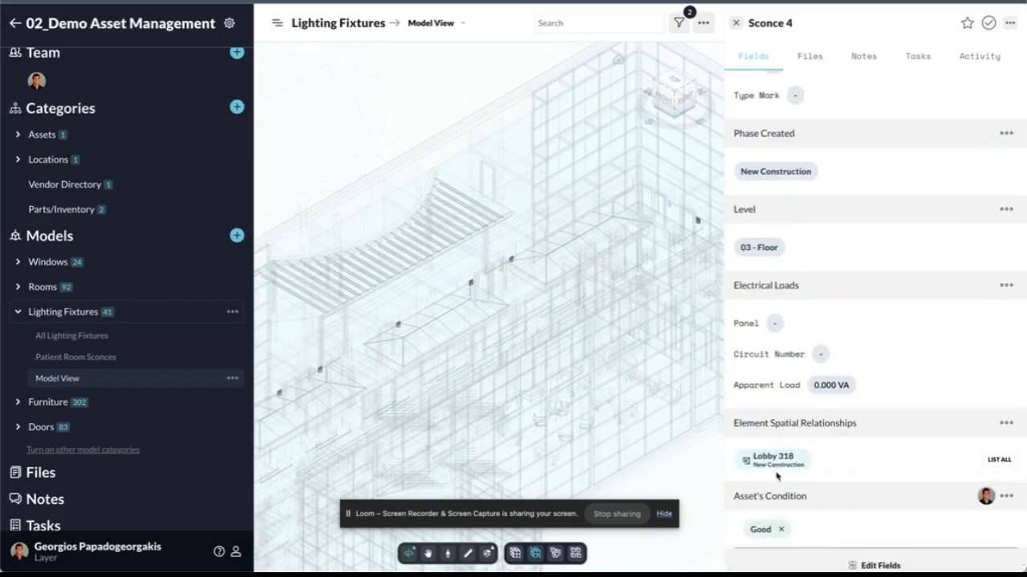
Step: Set the Asset's Condition of the sixth sconce to Average and of the seventh, at the far end, to Needs Repair
left_click(780, 529)
left_click(785, 522)
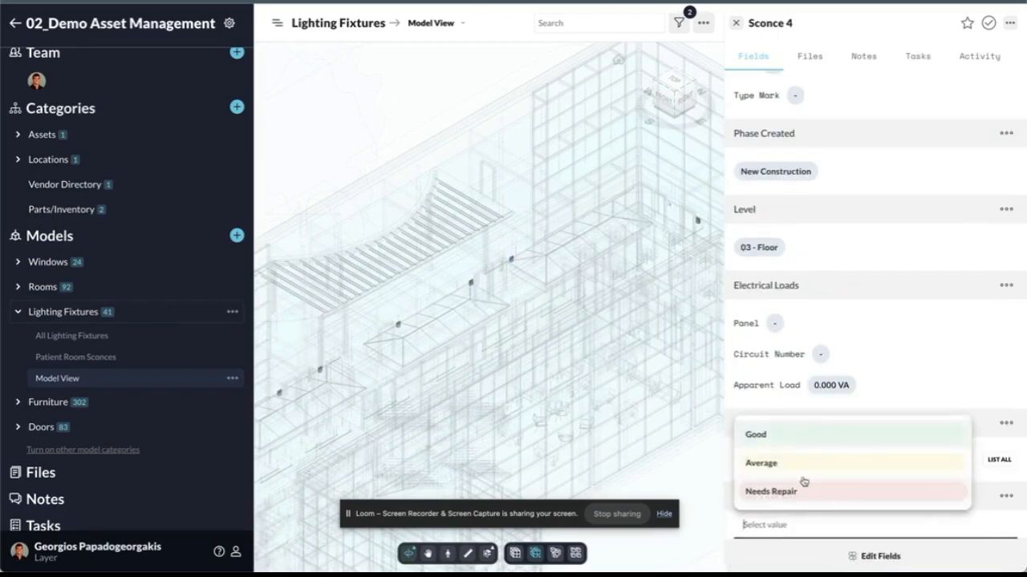
left_click(782, 463)
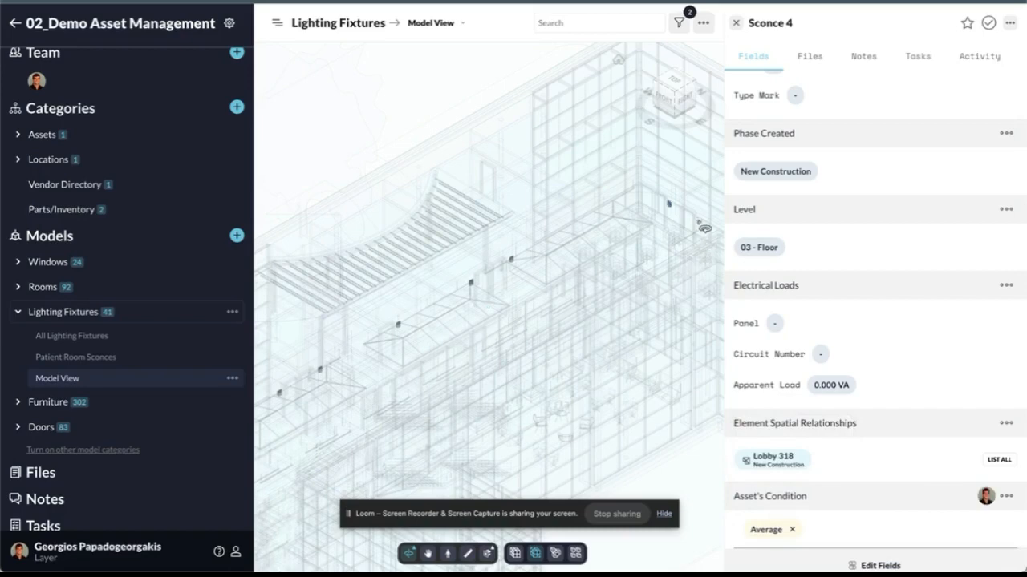
left_click(792, 529)
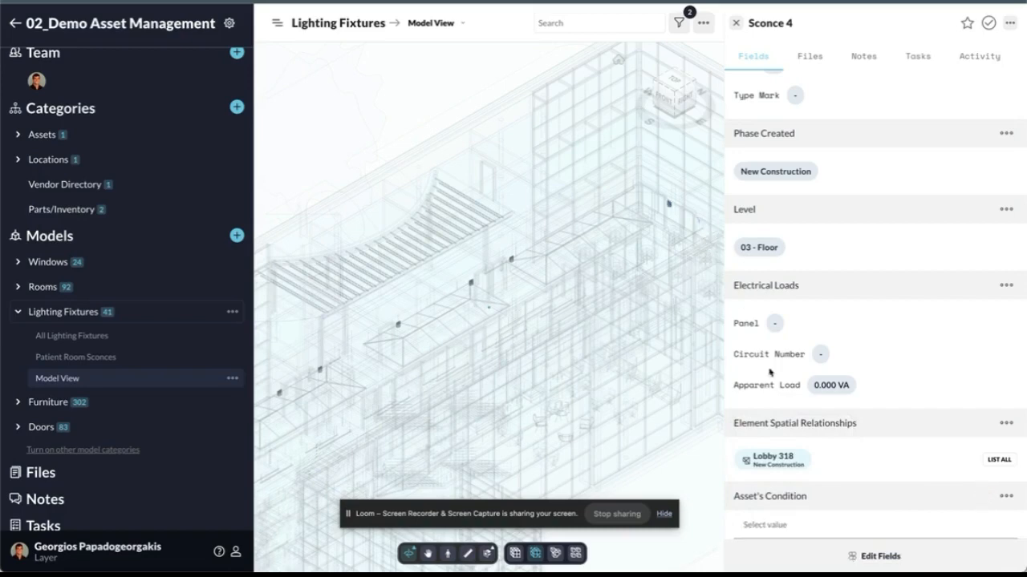
left_click(799, 530)
left_click(799, 493)
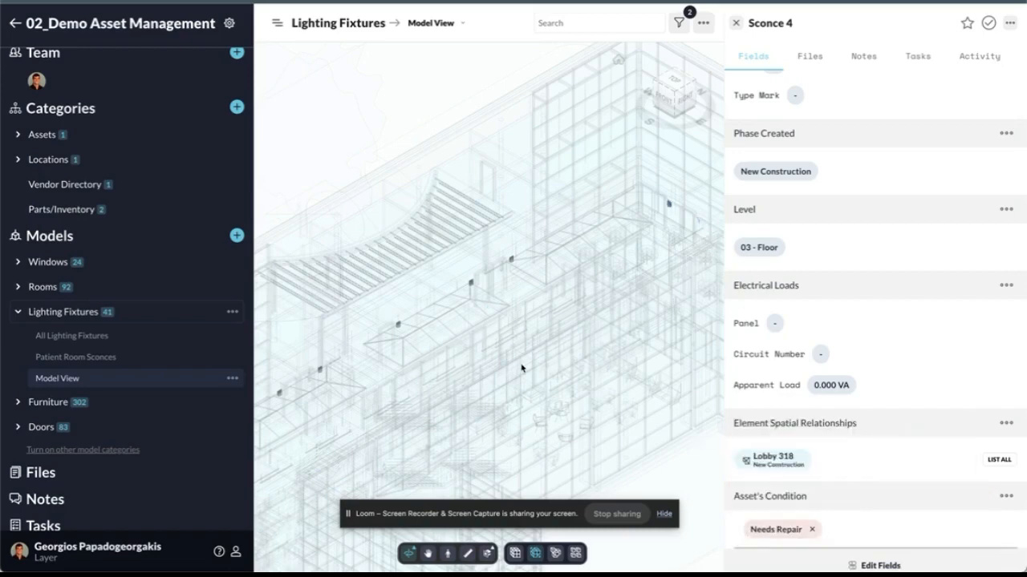
Step: Check the Asset's Condition of the first two records in the Patient Room Sconces view
left_click(80, 358)
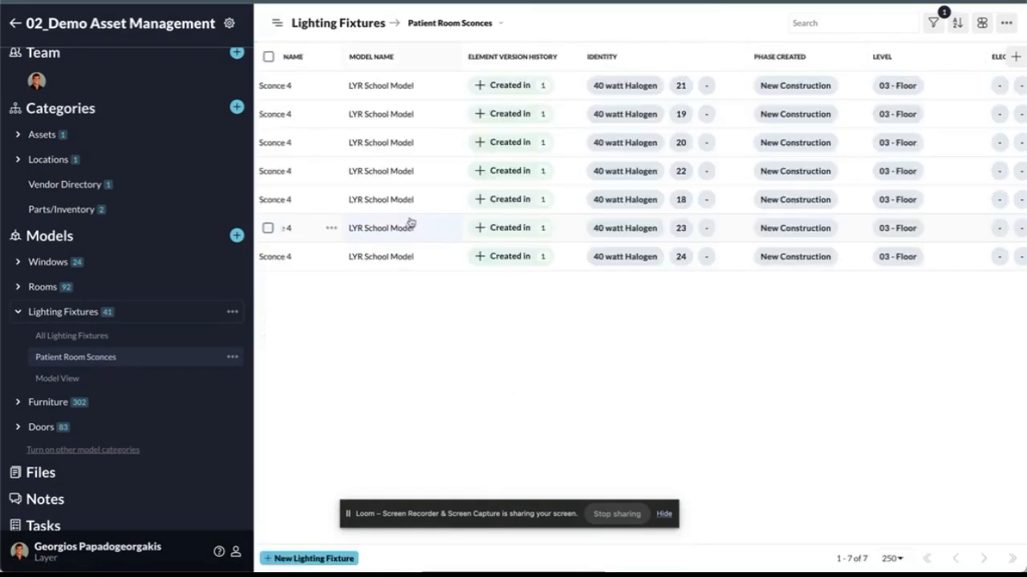
left_click(291, 83)
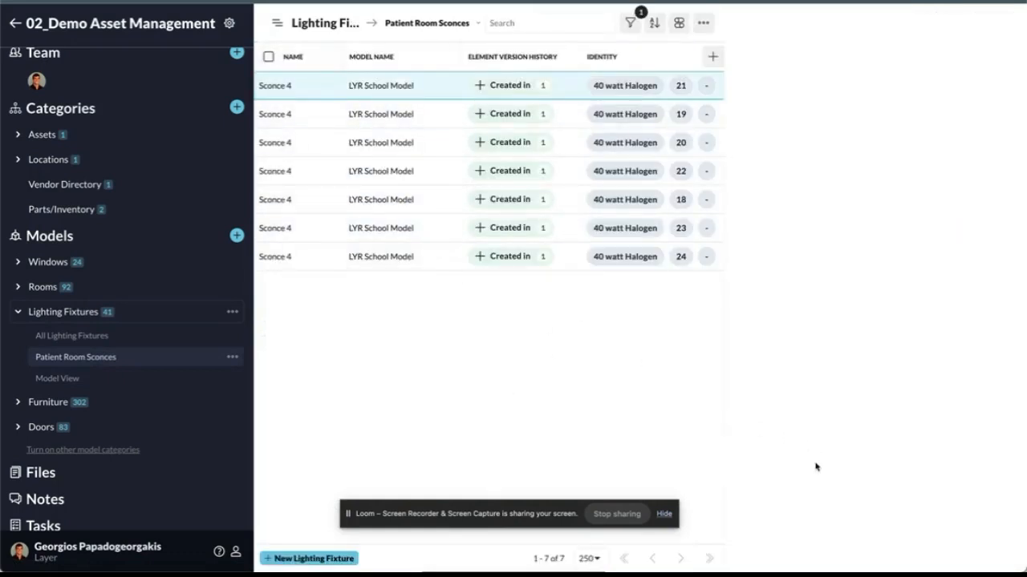
scroll(816, 467, "down", 3)
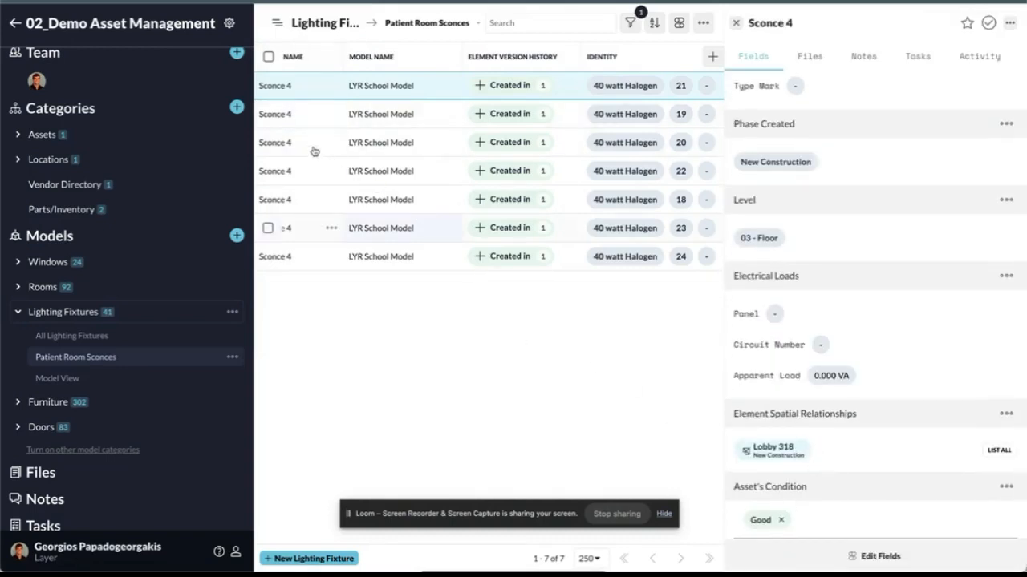
left_click(298, 118)
scroll(814, 399, "down", 3)
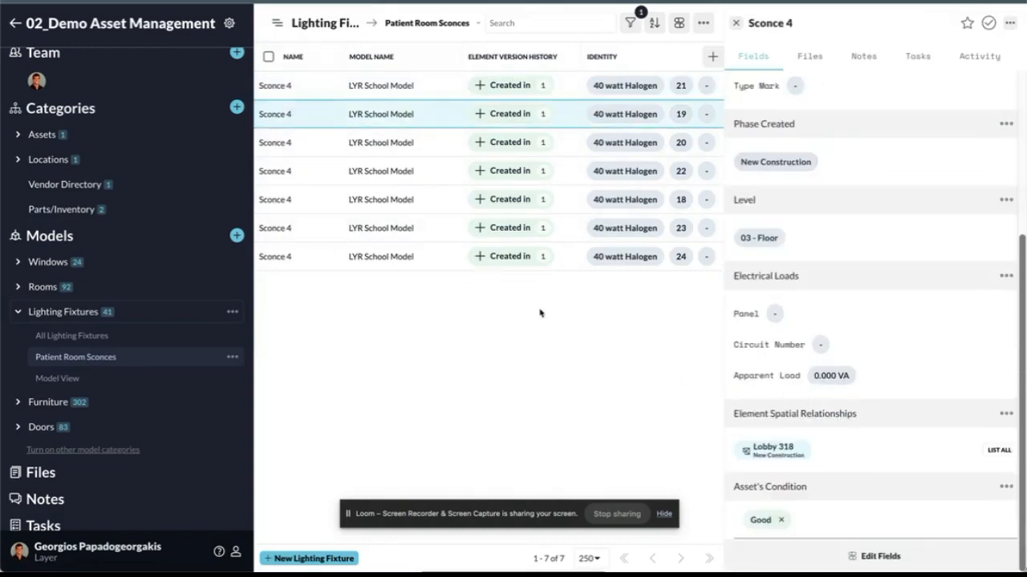
Step: Start a new automation in the project and name it Asset Condition
left_click(18, 311)
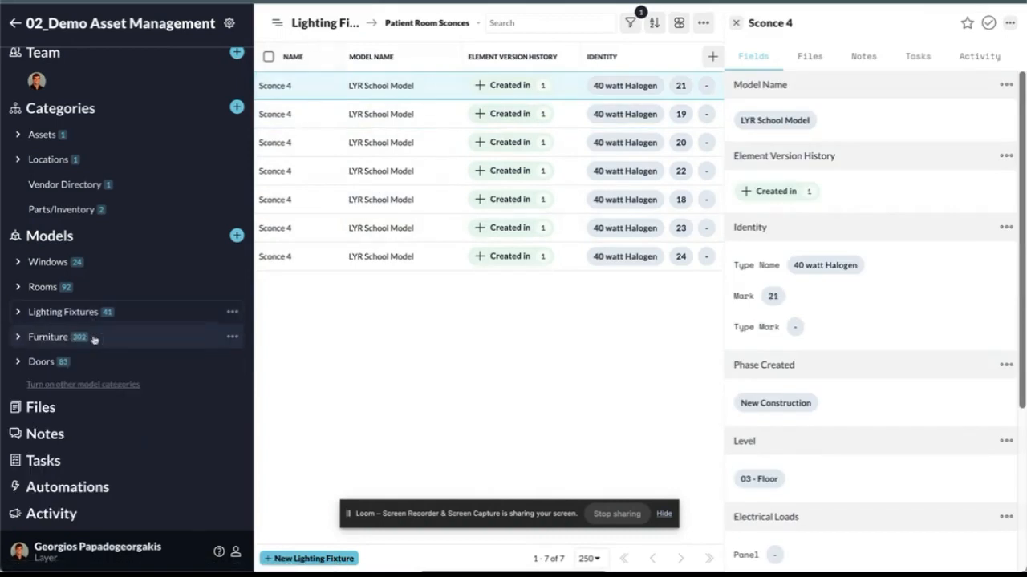
scroll(90, 369, "down", 1)
left_click(74, 470)
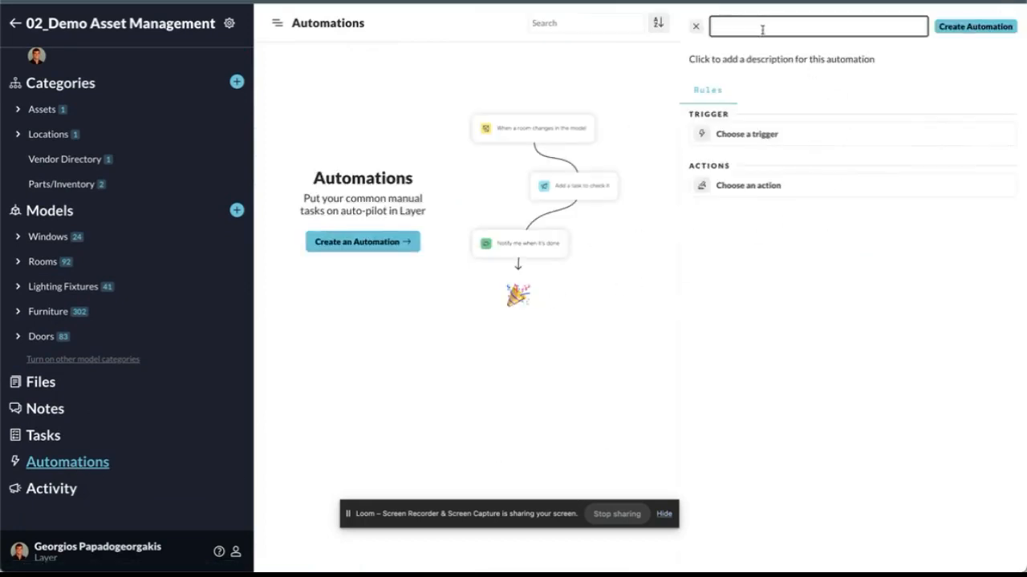
type("Asset Condition")
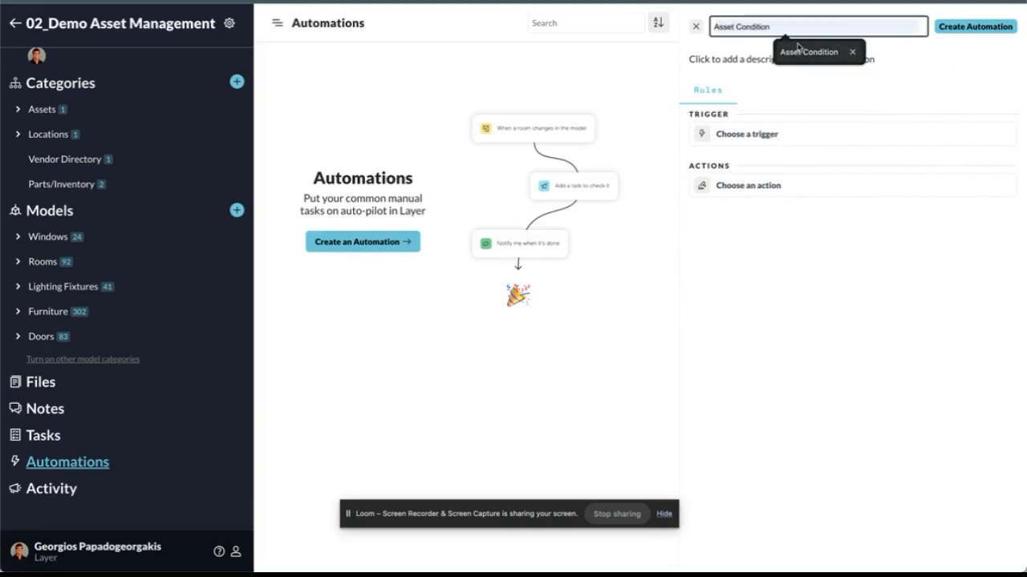
left_click(802, 50)
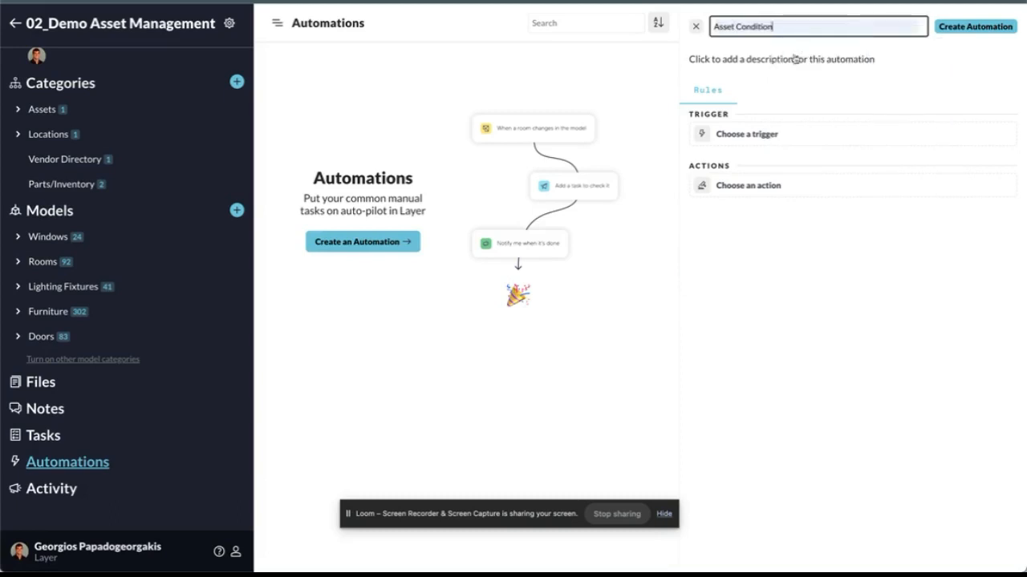
Step: Set the trigger to an element in the Lighting Fixtures category being updated, limited to the Asset's Condition field
left_click(759, 134)
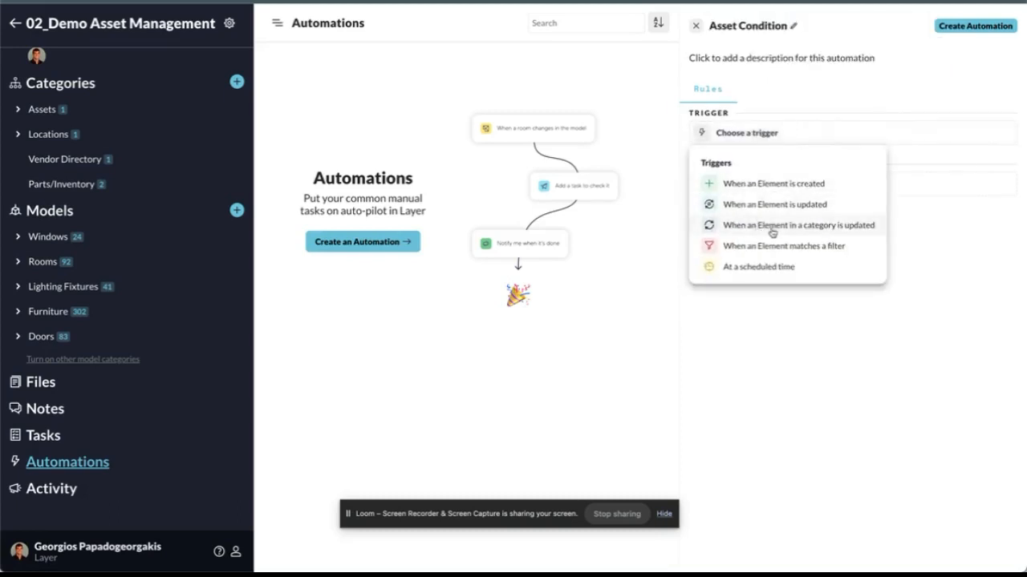
left_click(815, 232)
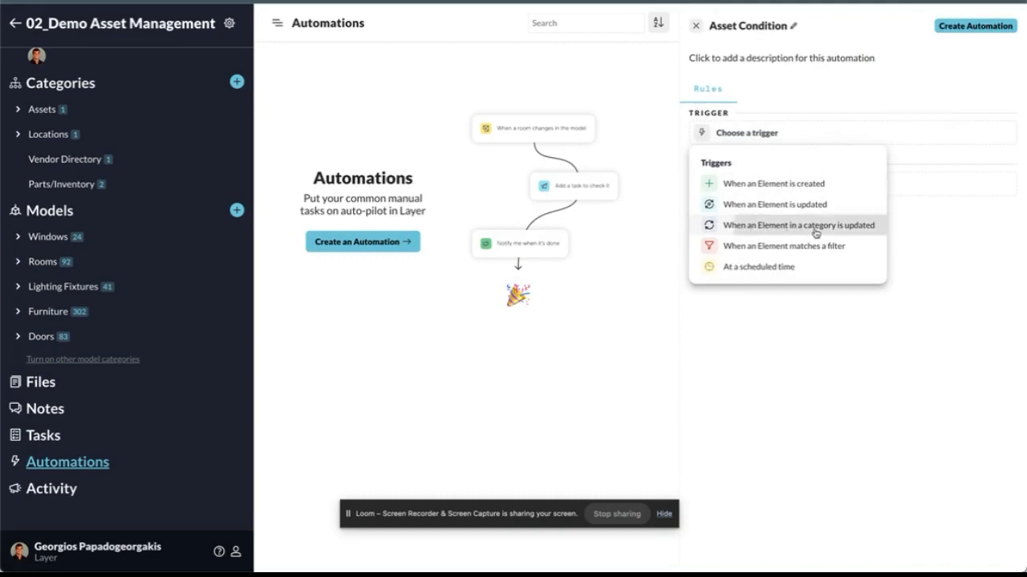
left_click(766, 204)
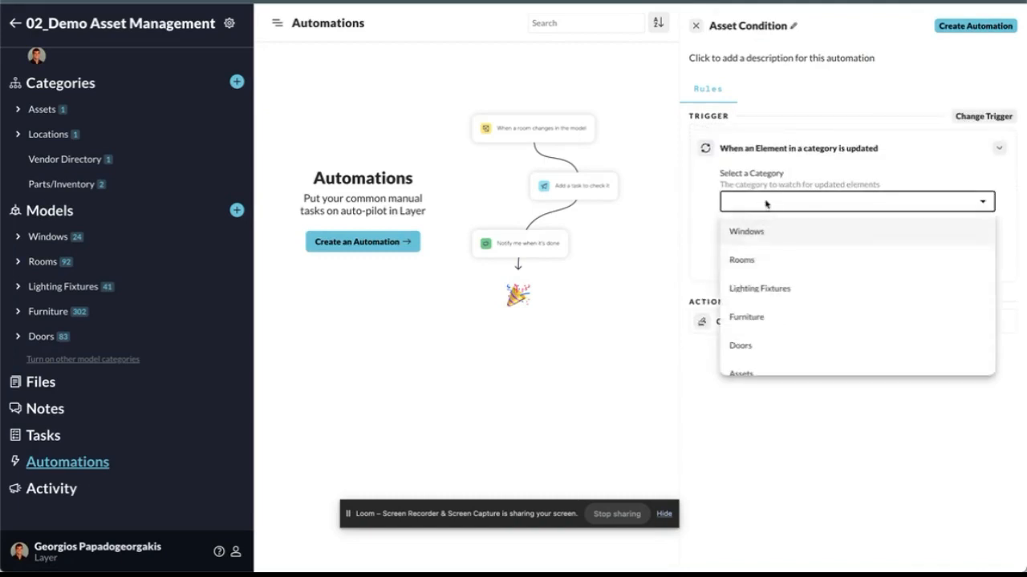
left_click(760, 290)
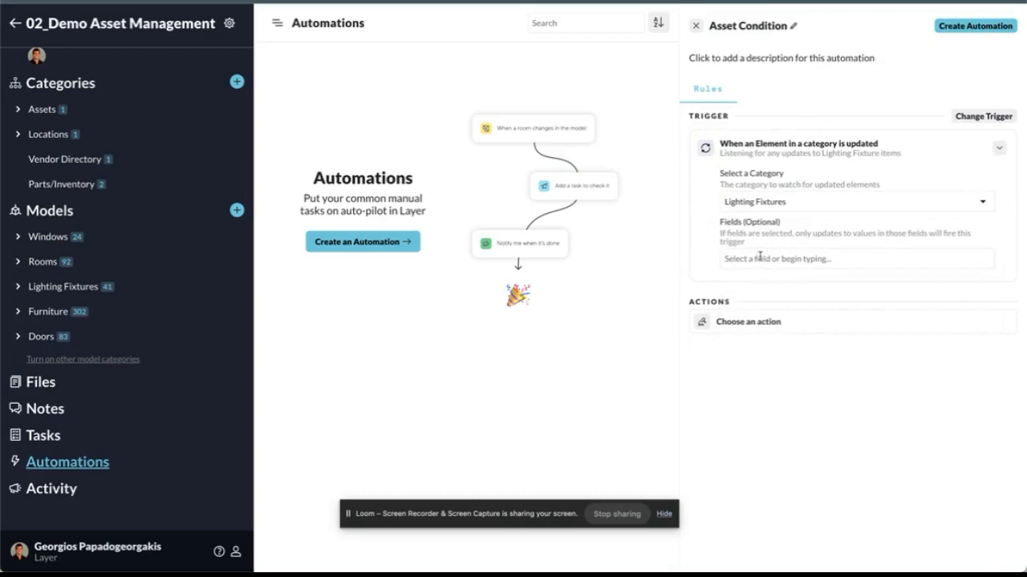
left_click(760, 258)
left_click(750, 317)
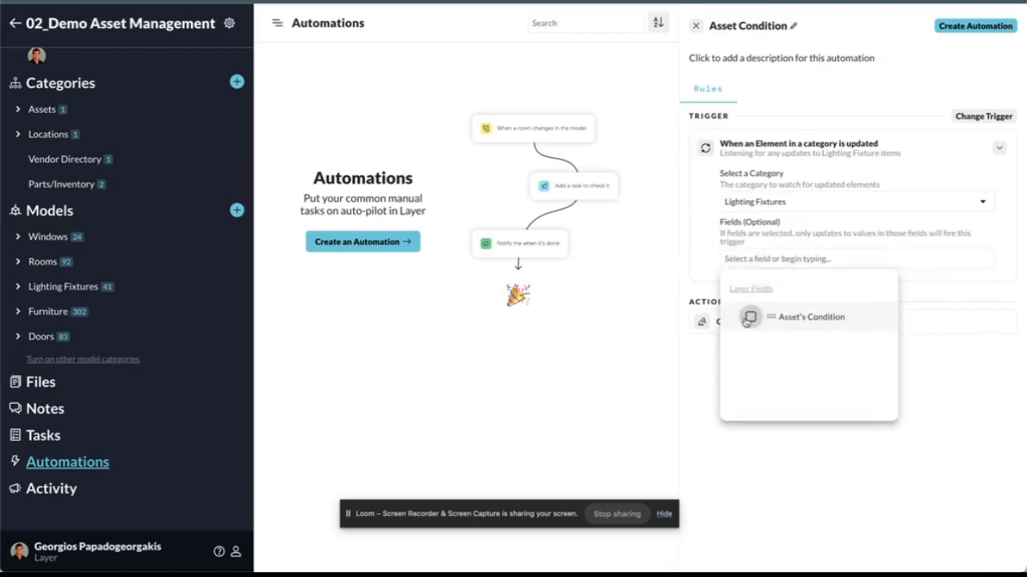
left_click(622, 296)
Step: Add an Update a Revit Parameter action that sets the Comments parameter from the Asset's Condition field
left_click(746, 333)
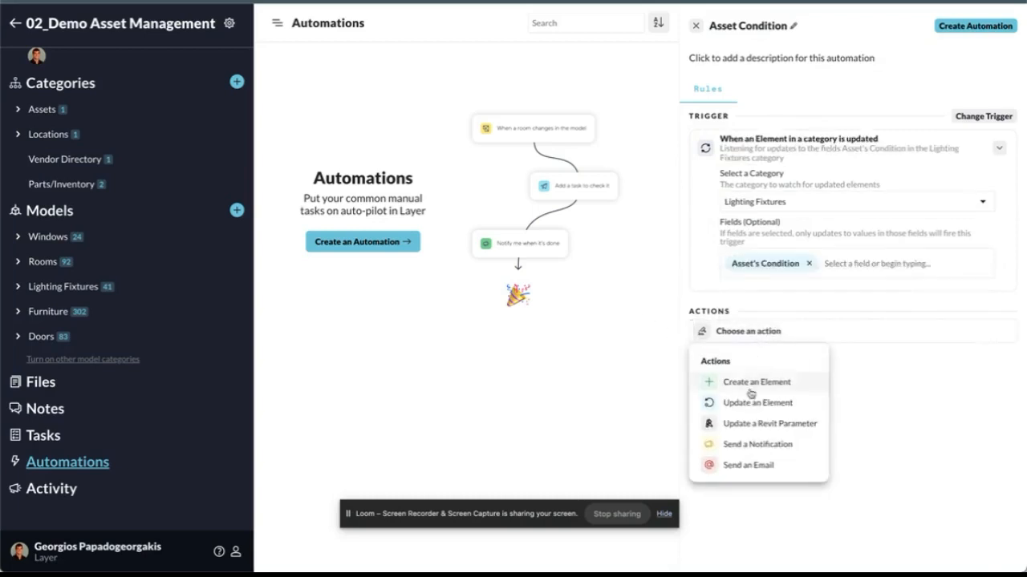
left_click(748, 425)
left_click(754, 429)
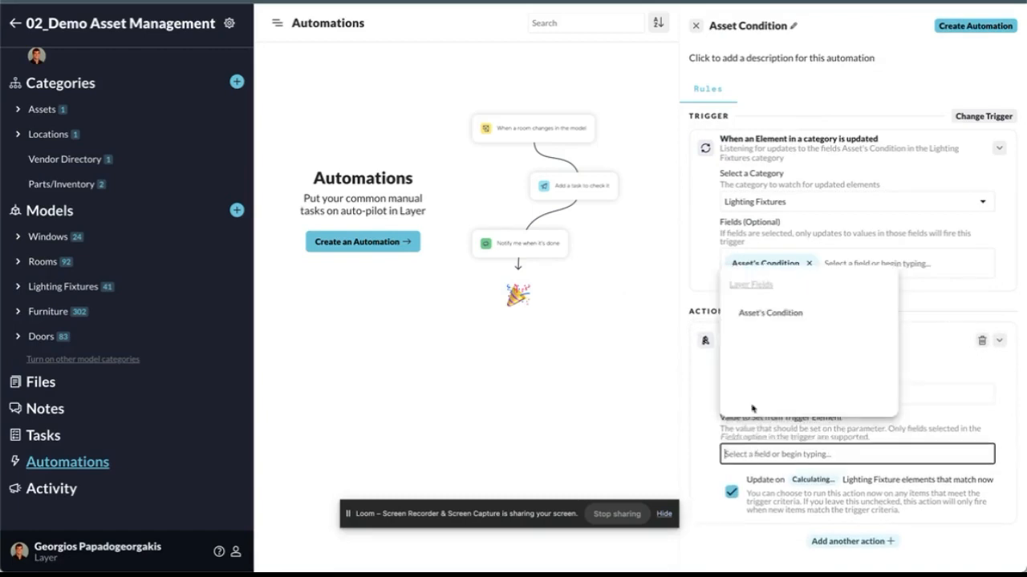
left_click(754, 393)
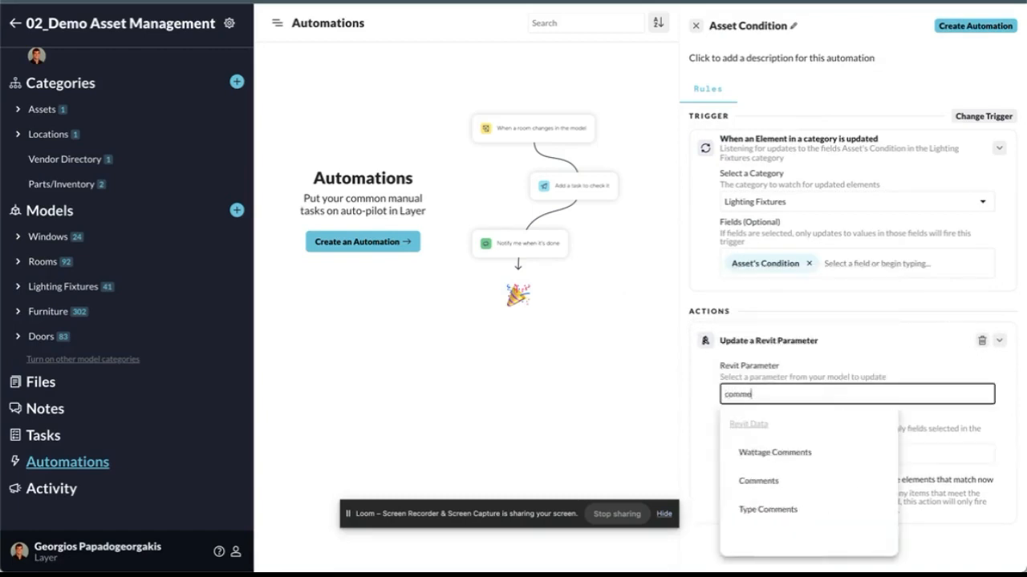
left_click(758, 482)
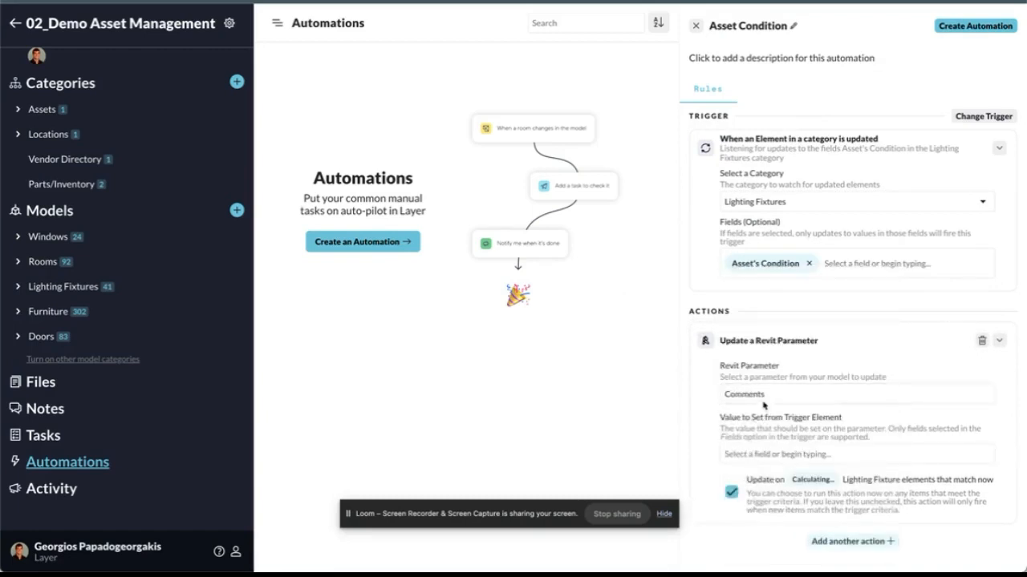
left_click(777, 455)
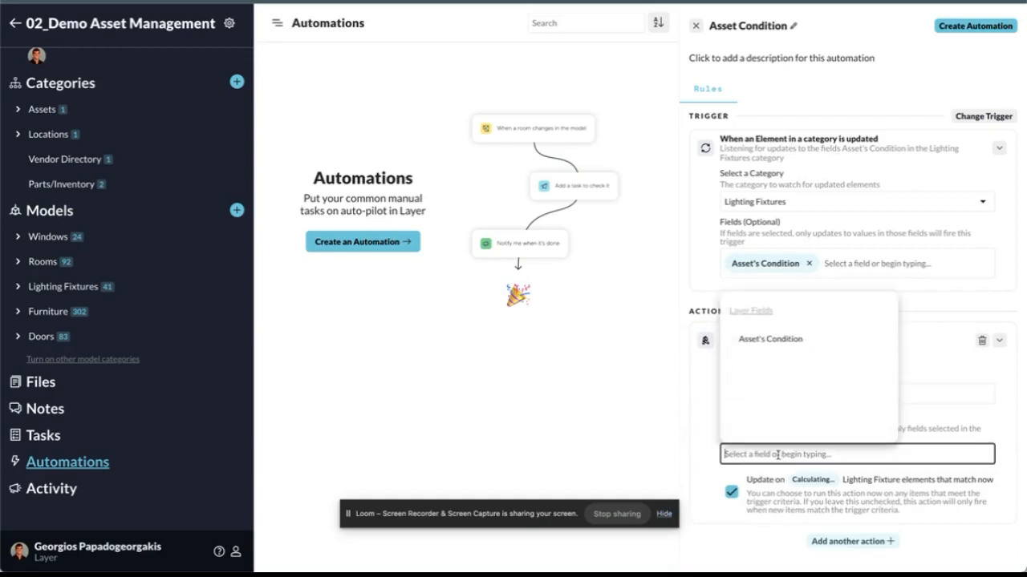
left_click(772, 354)
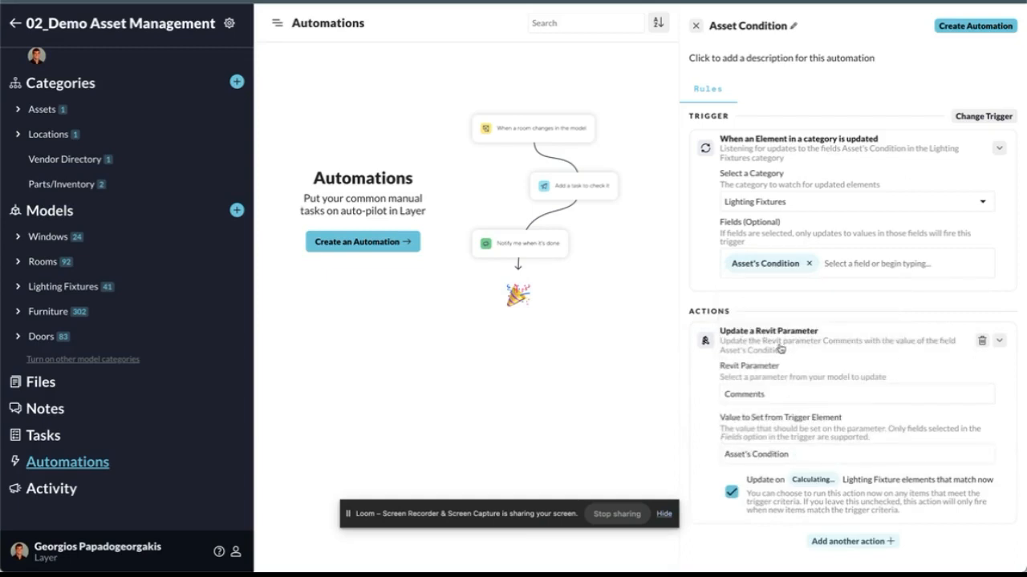
Step: Create the Asset Condition automation and open its run activity for review
left_click(971, 26)
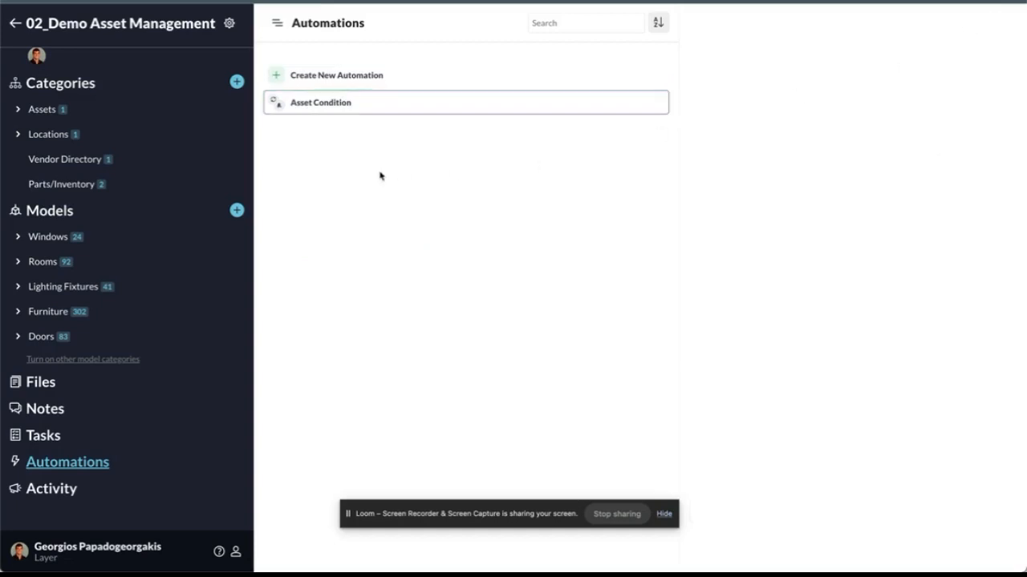
left_click(382, 109)
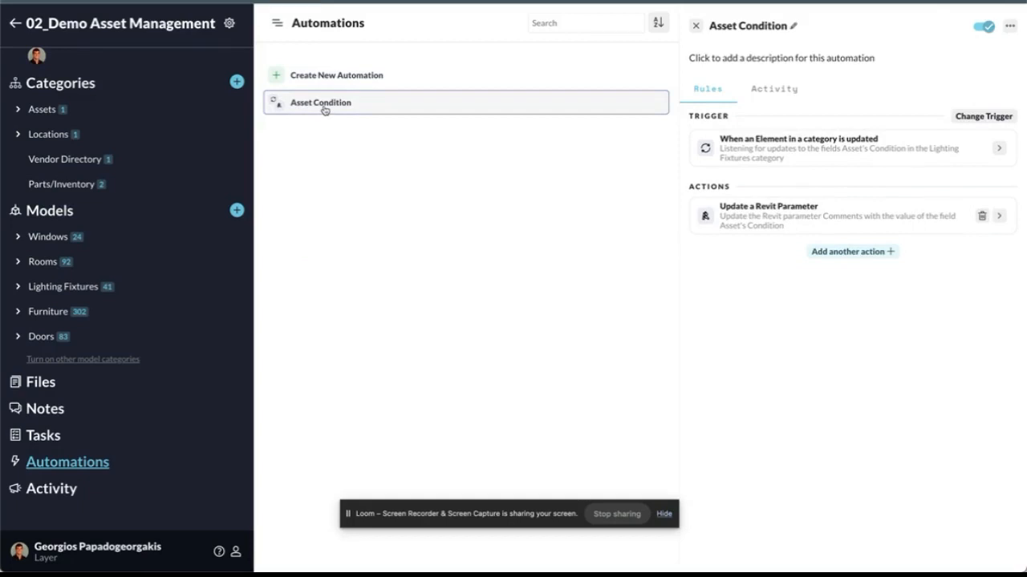
left_click(791, 94)
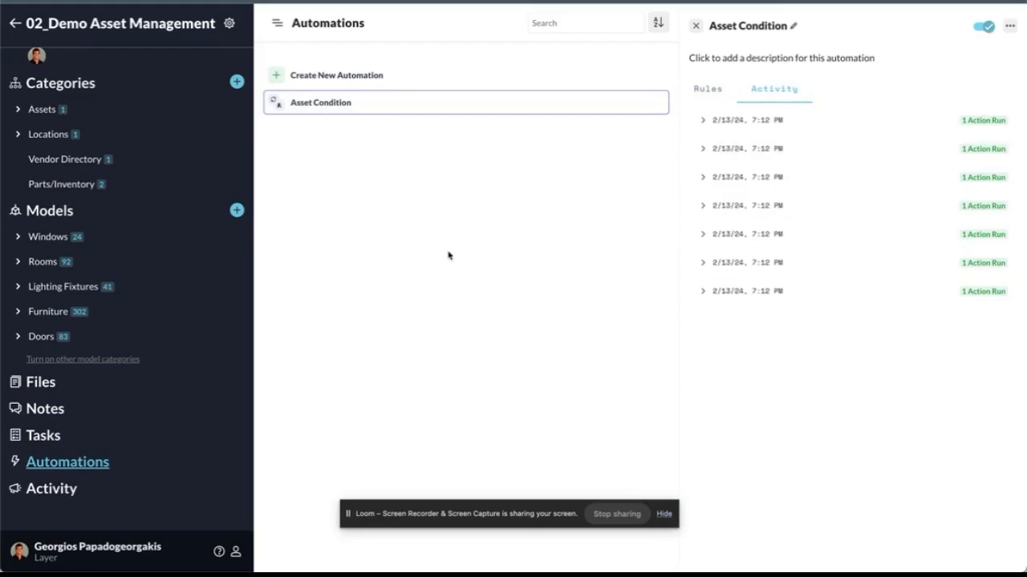
Step: Switch to Revit, review the first sconce's incoming Comments change from Layer, and accept all 7 parameter changes
key("super+Tab")
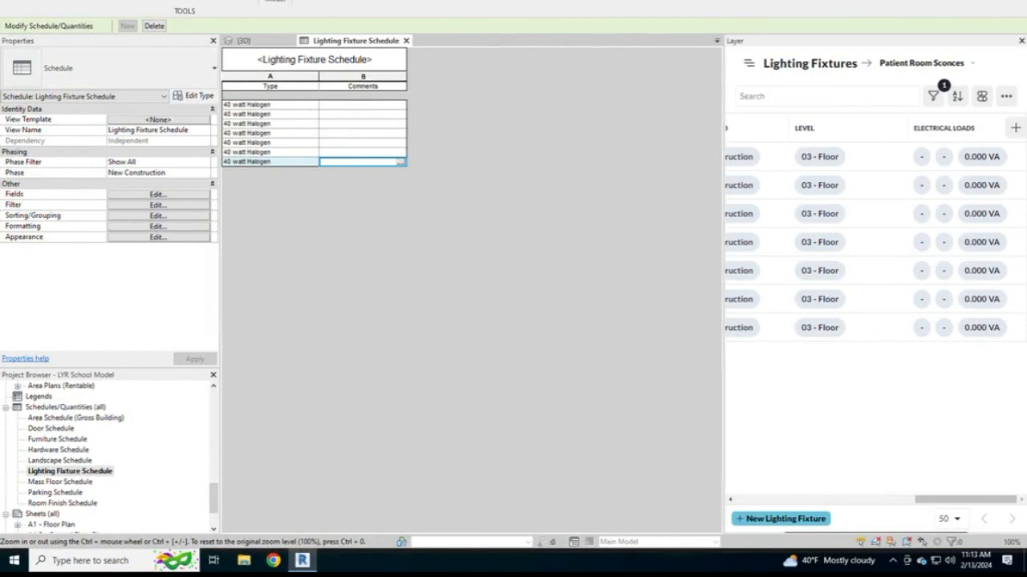
left_click(64, 2)
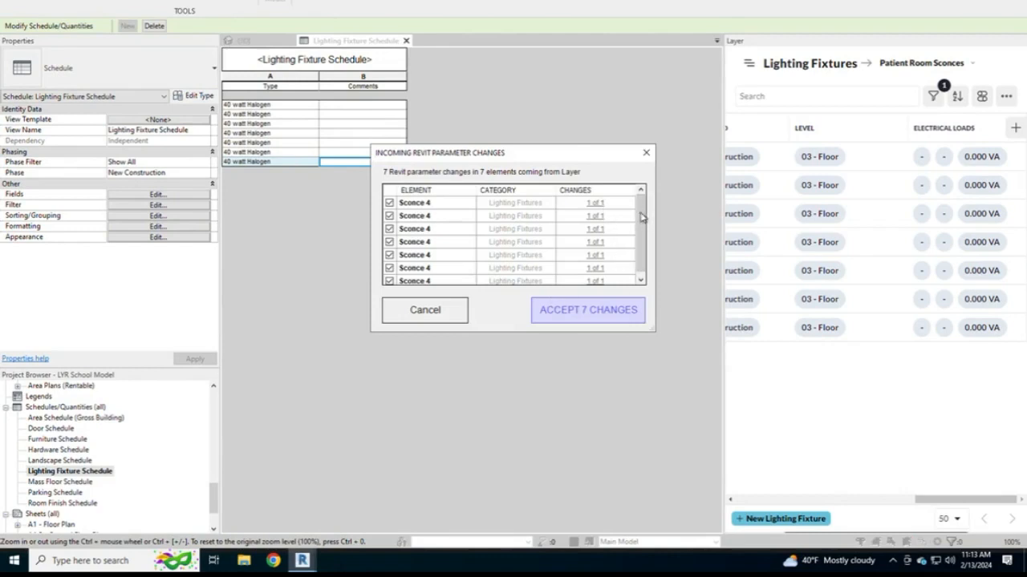
left_click(596, 204)
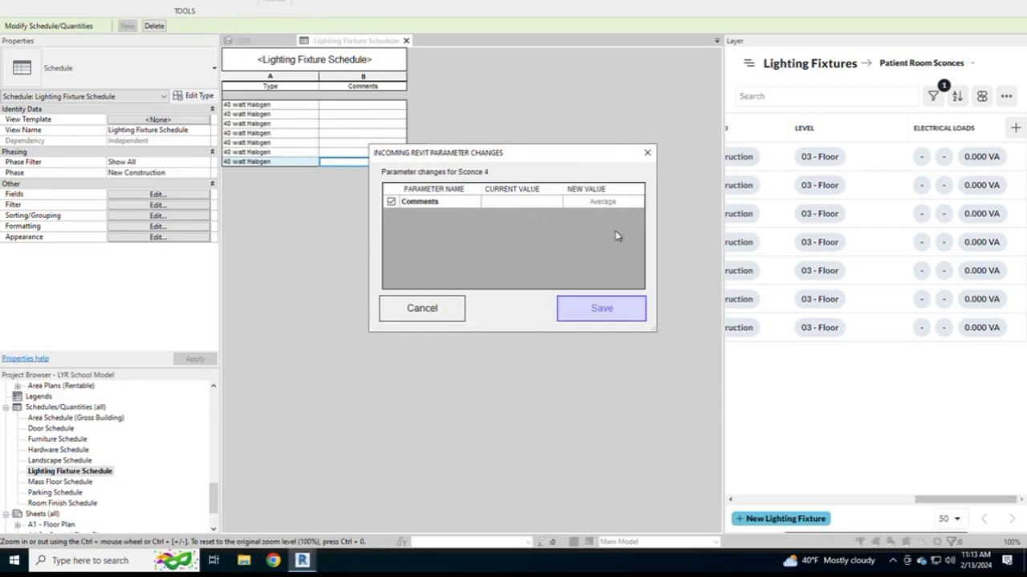
left_click(593, 315)
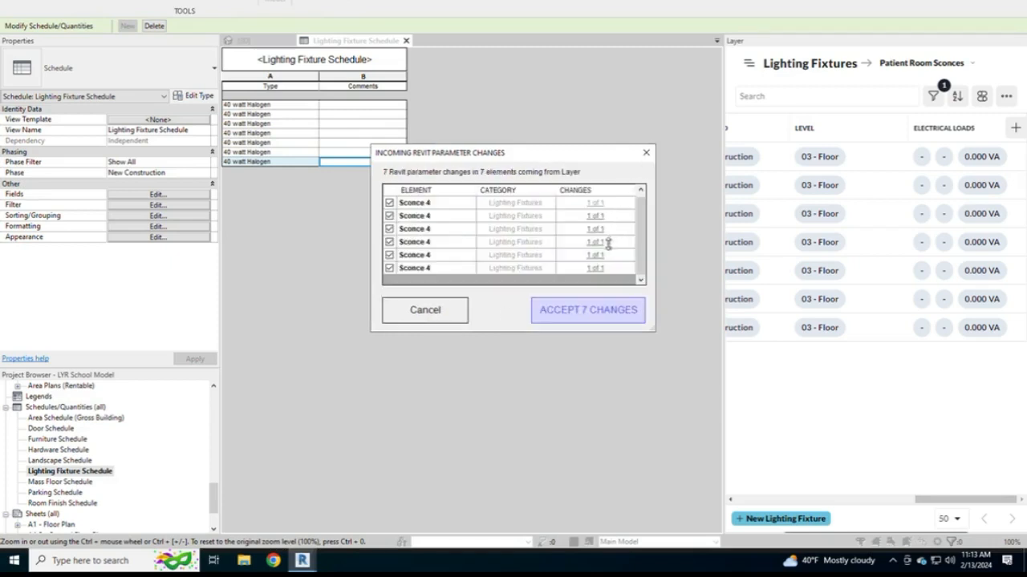
left_click(596, 309)
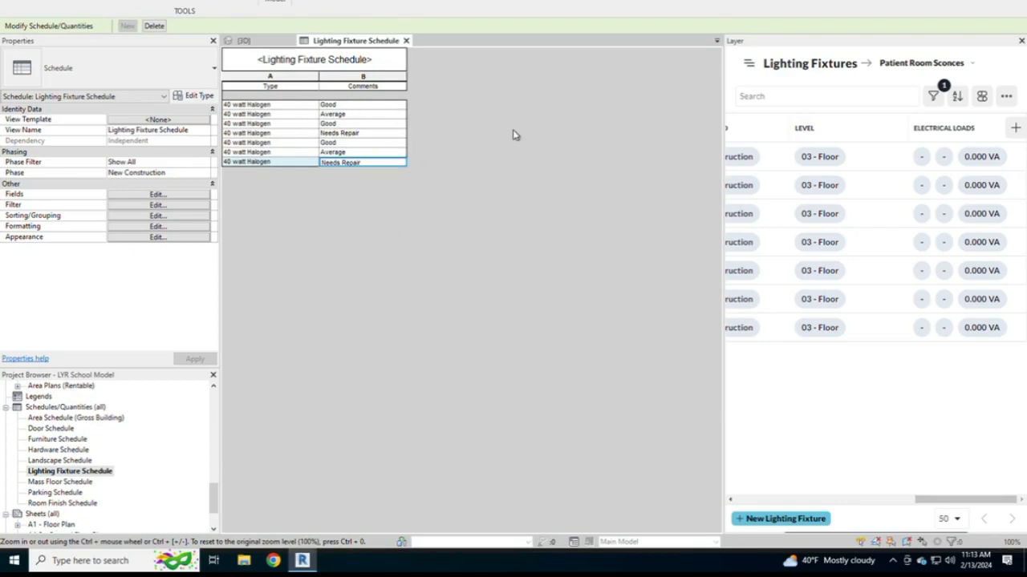
Step: Switch to Layer and examine several sconce records in the Patient Room Sconces view of Lighting Fixtures
key("super+Tab")
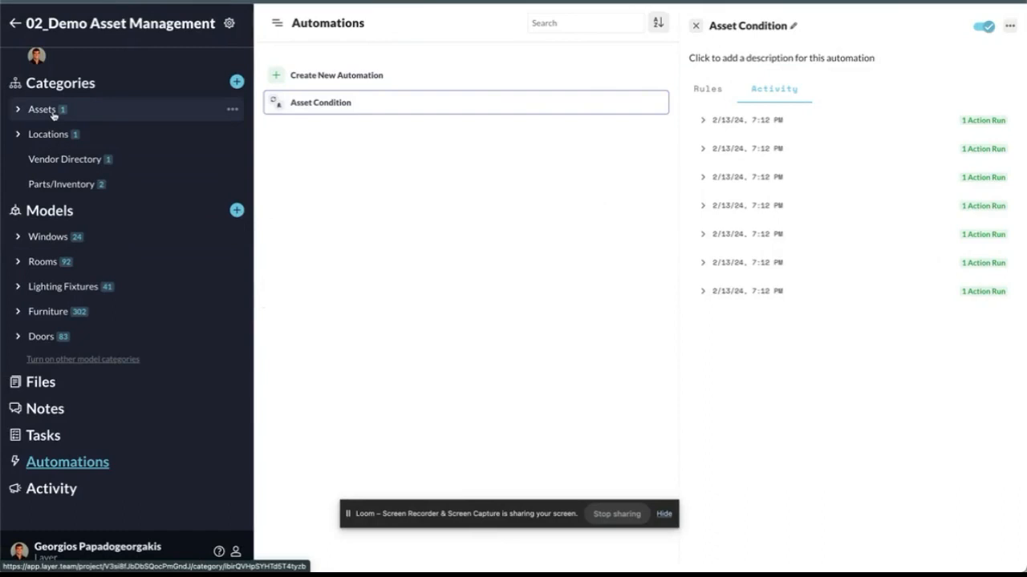
left_click(64, 290)
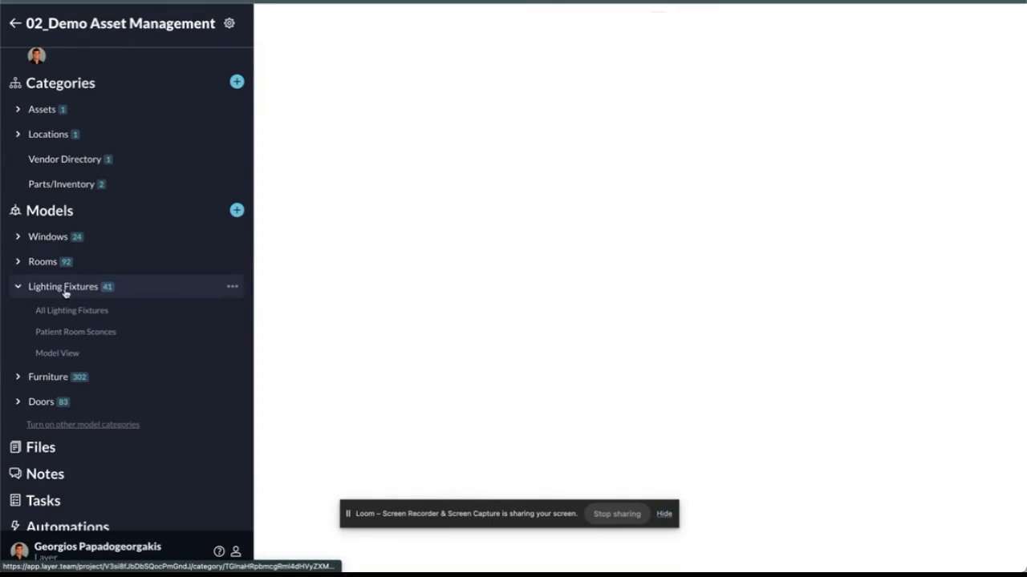
left_click(77, 334)
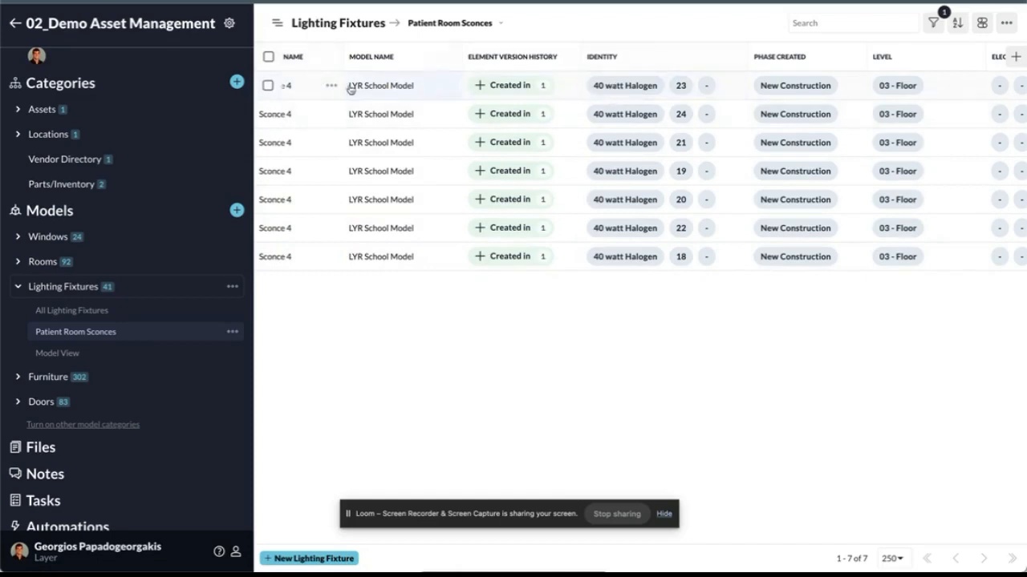
left_click(305, 87)
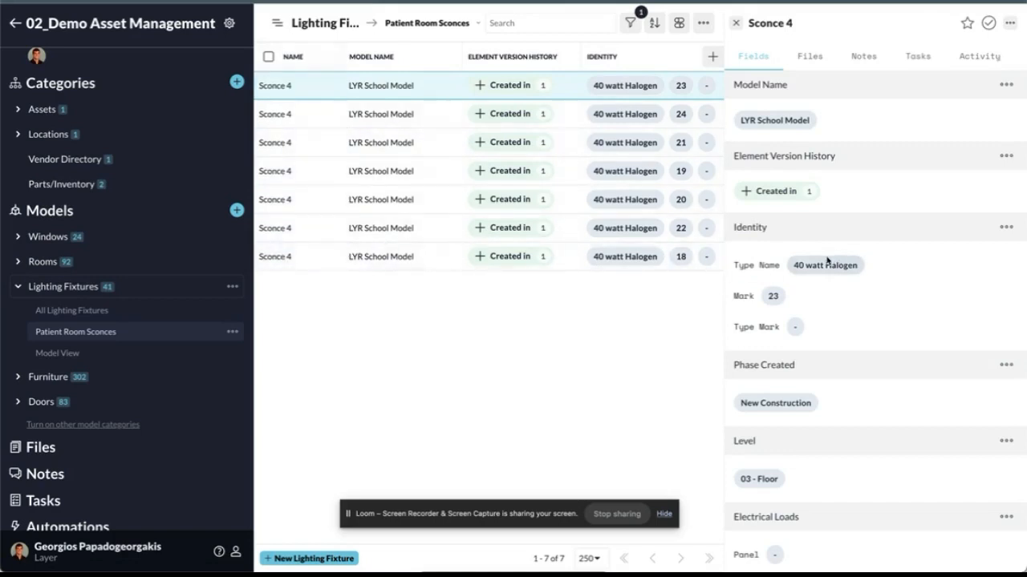
left_click(299, 115)
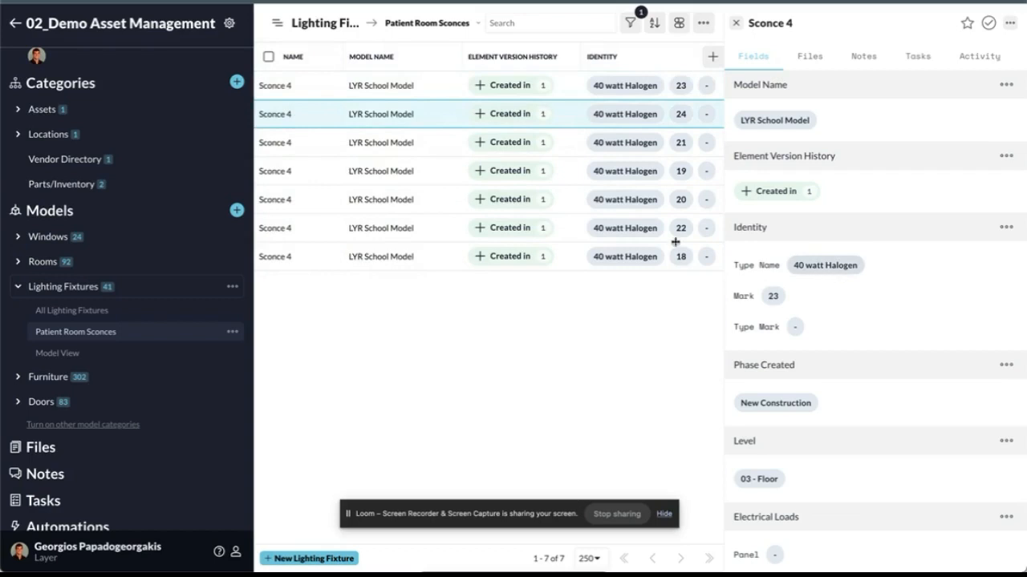
left_click(310, 145)
left_click(306, 173)
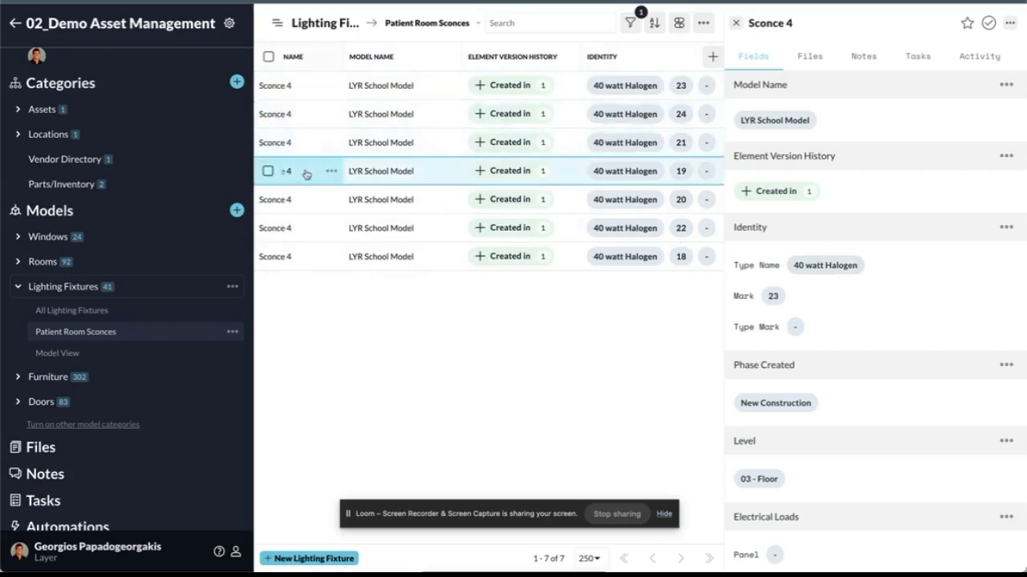
left_click(305, 200)
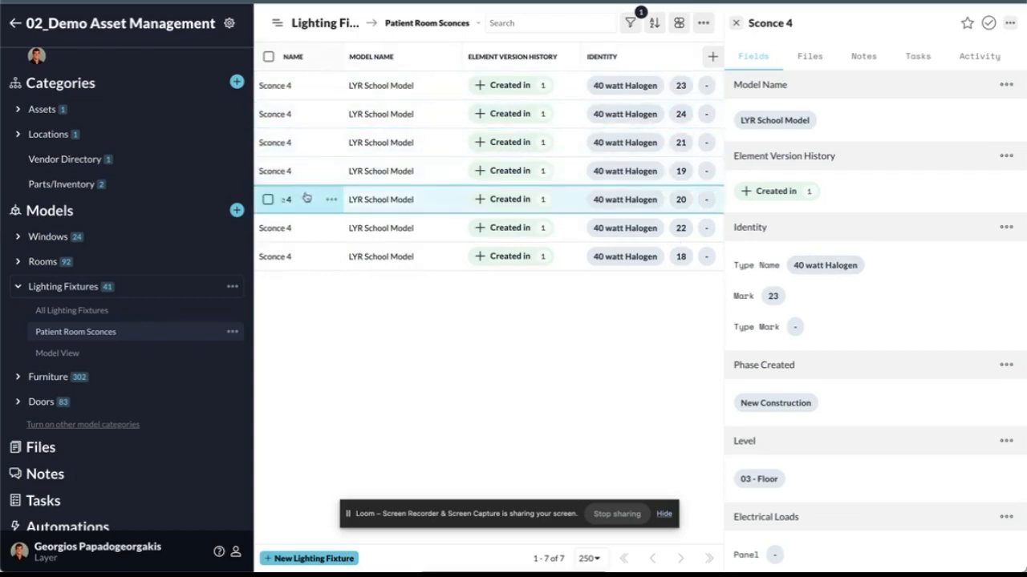
left_click(300, 86)
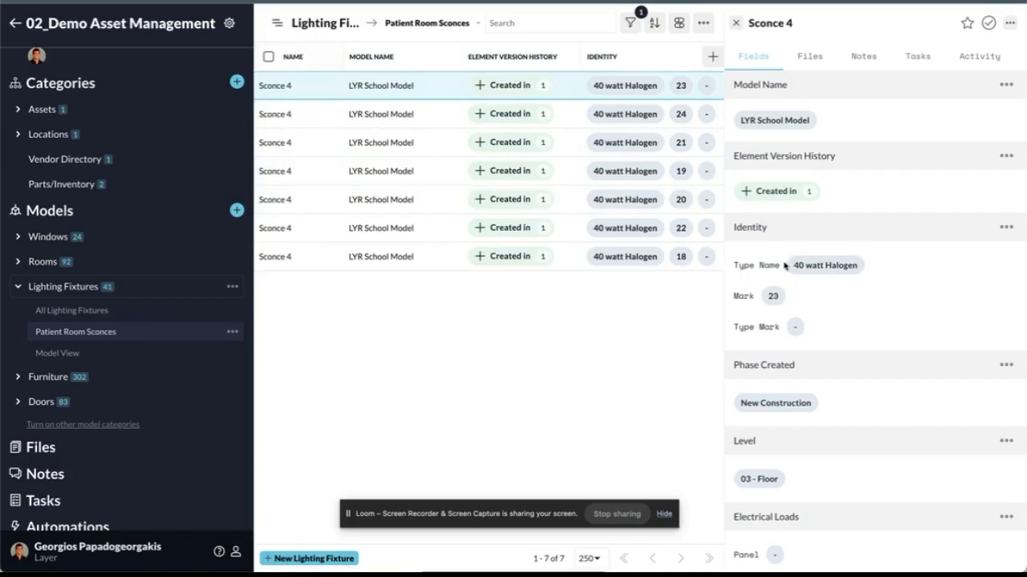
Step: Examine the Patient Room Sconce asset's Model, Panel Barcode and image fields, along with the Assets Report view
left_click(96, 117)
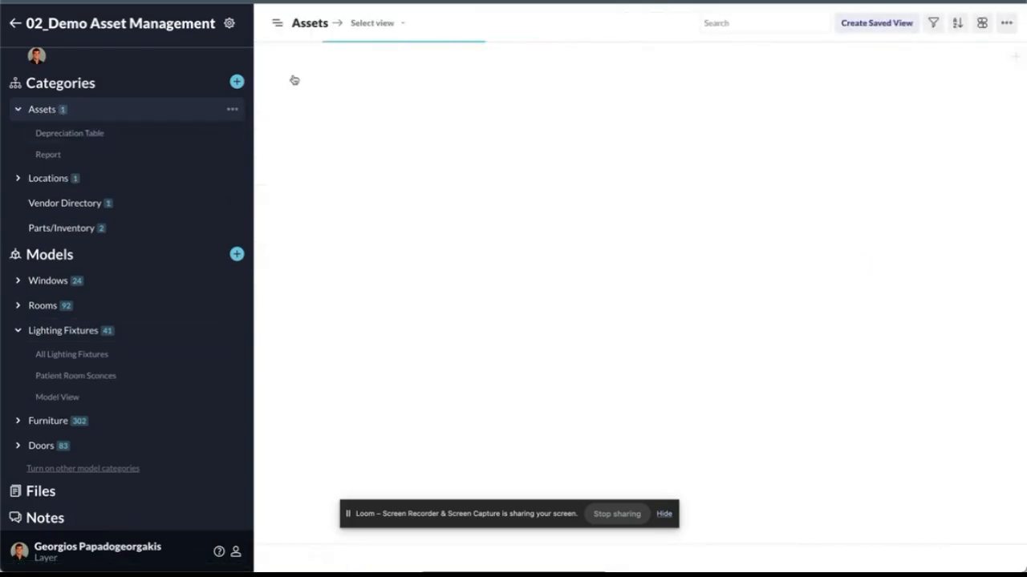
left_click(314, 86)
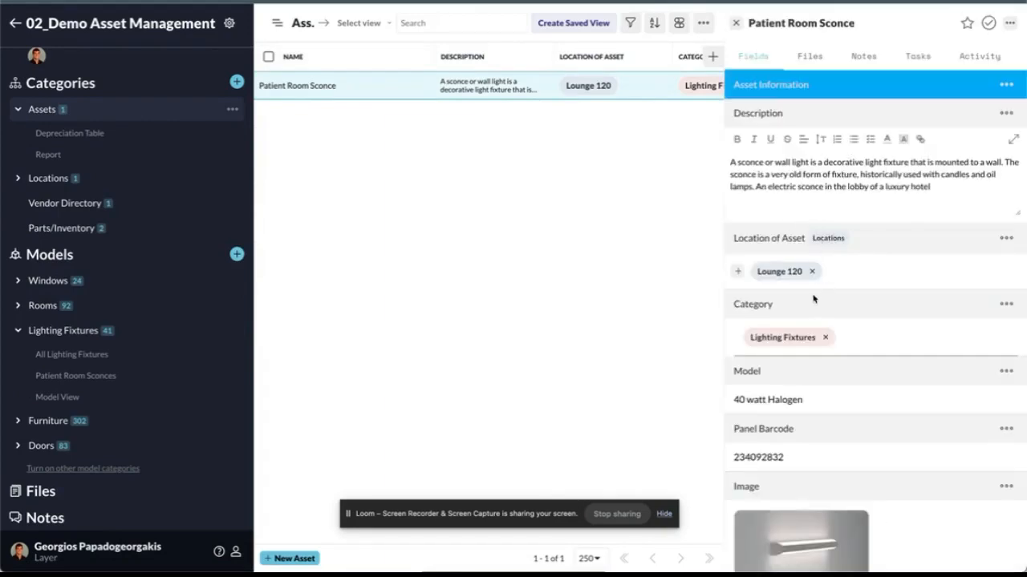
scroll(834, 252, "down", 5)
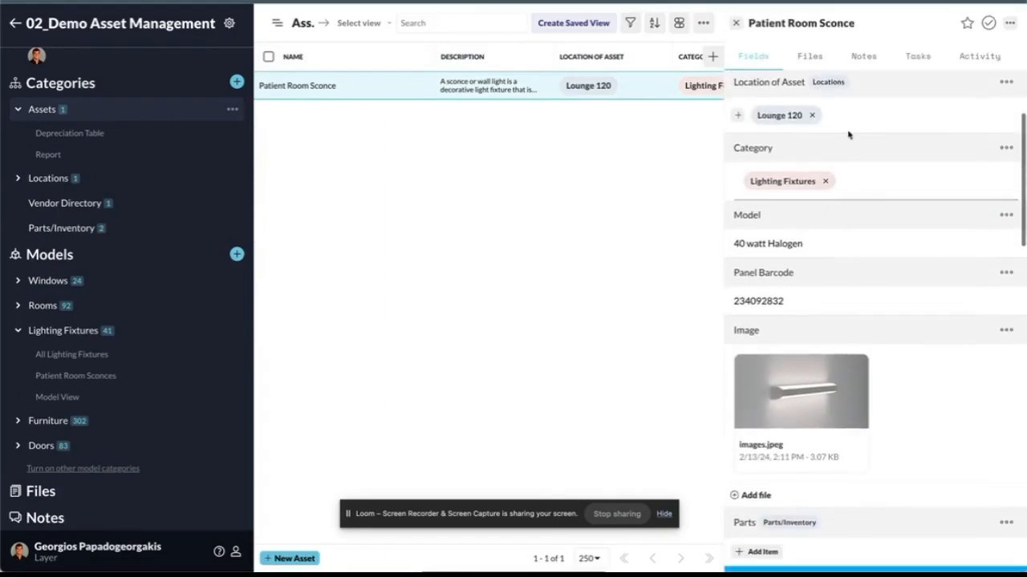
left_click(80, 156)
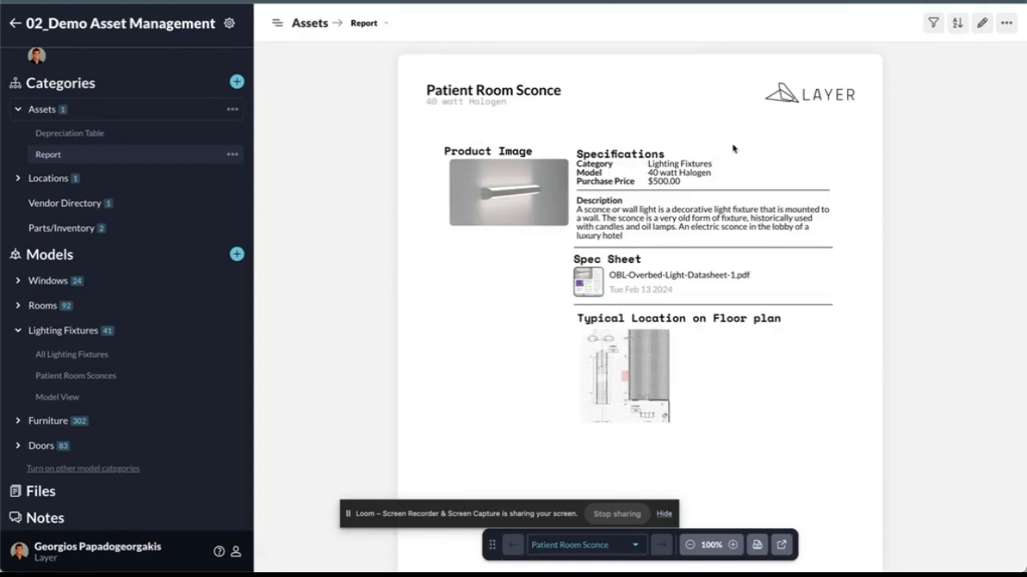
left_click(128, 110)
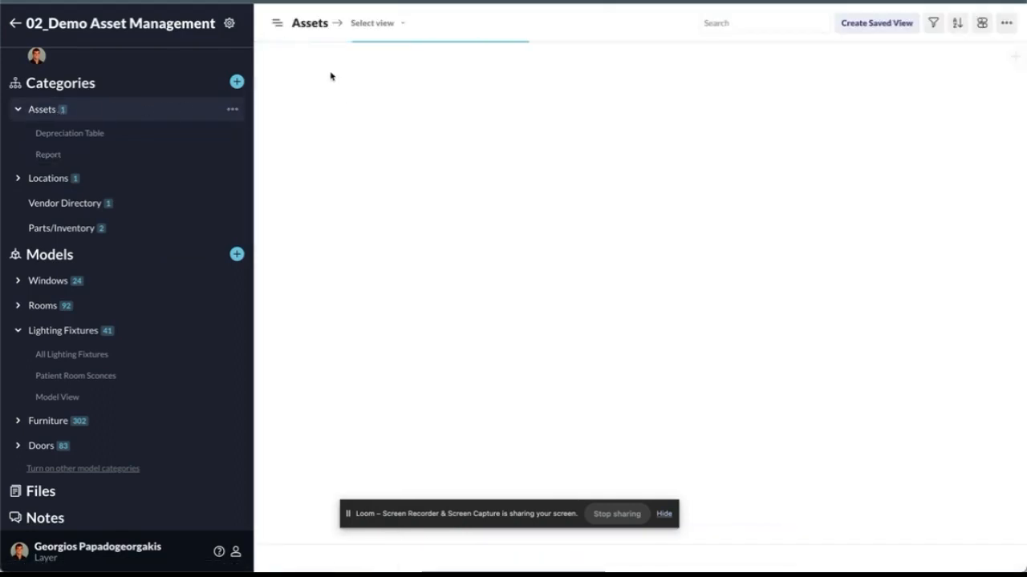
left_click(319, 86)
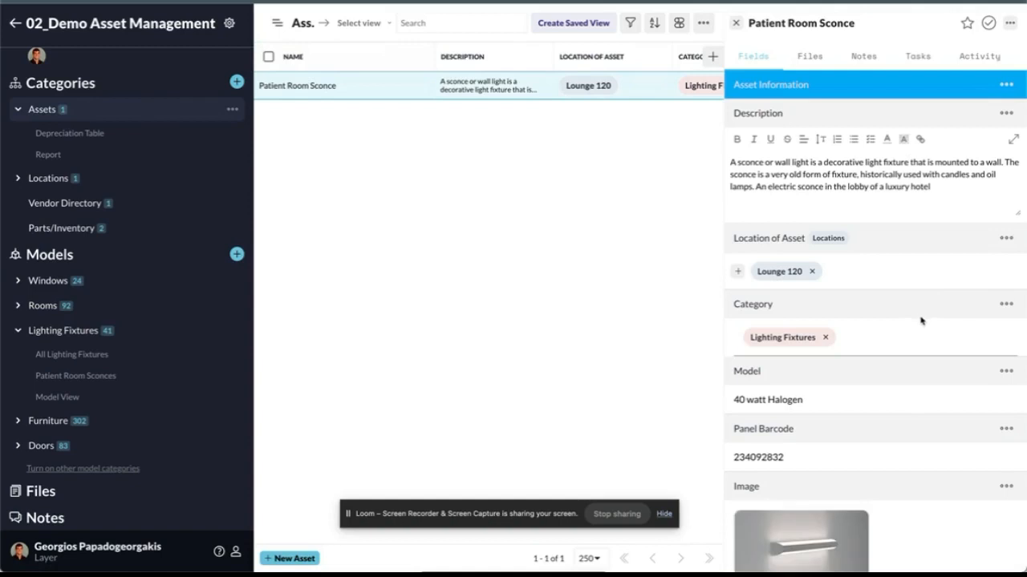
scroll(921, 317, "down", 2)
scroll(920, 318, "down", 1)
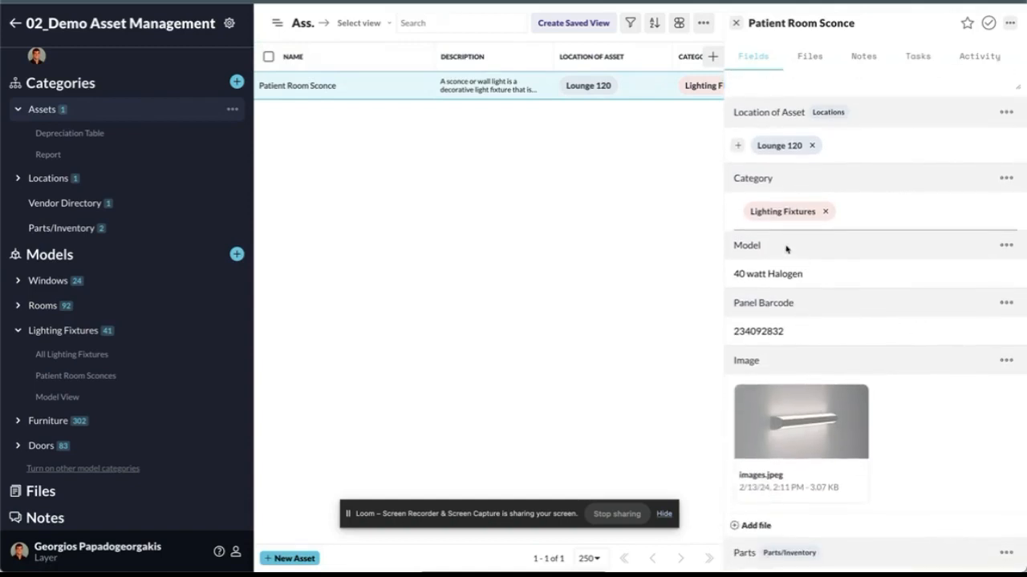
Step: Return to the Patient Room Sconces view of Lighting Fixtures and open the first sconce's fields
left_click(119, 134)
left_click(18, 111)
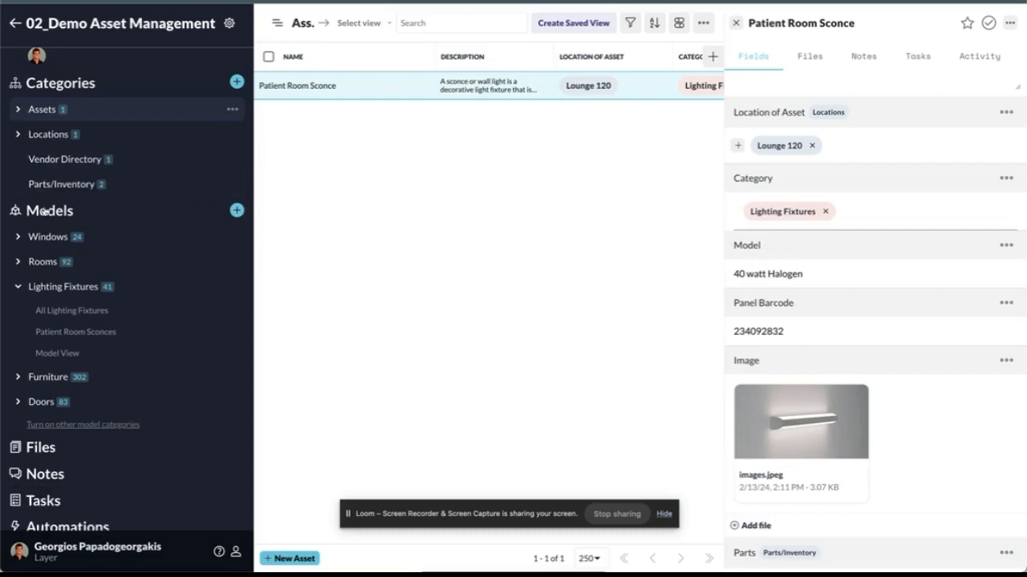
left_click(73, 335)
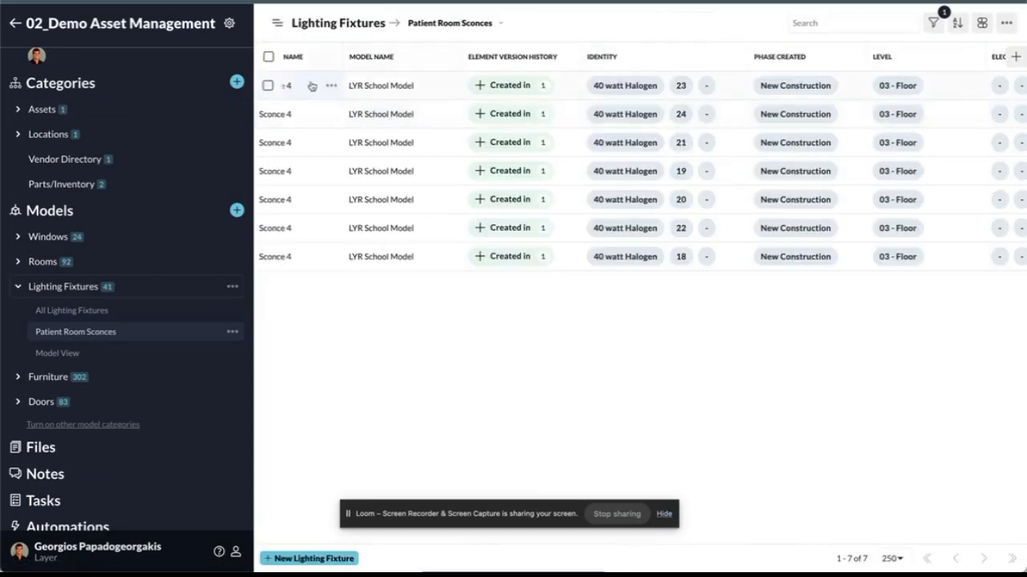
left_click(311, 86)
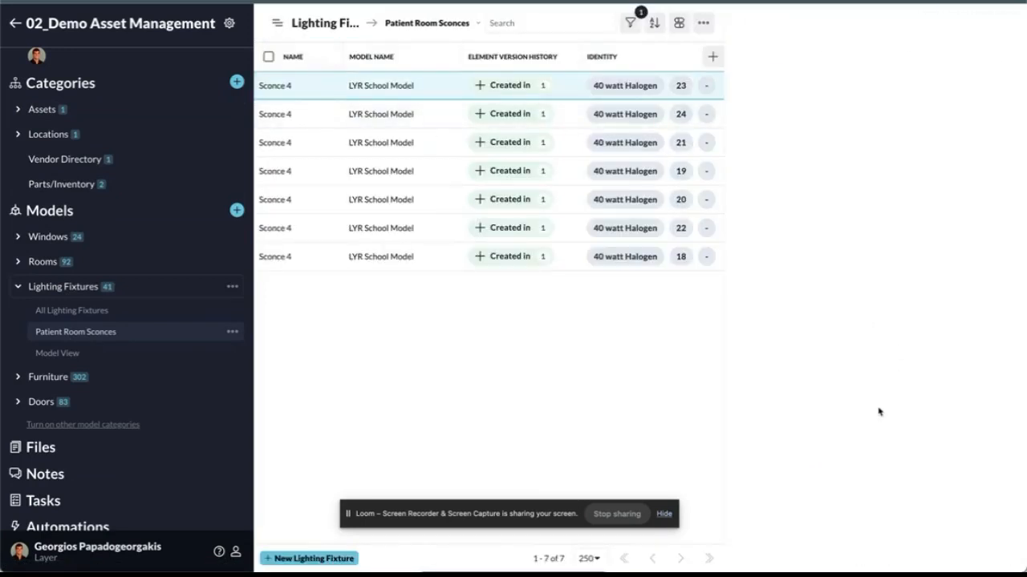
scroll(878, 412, "down", 5)
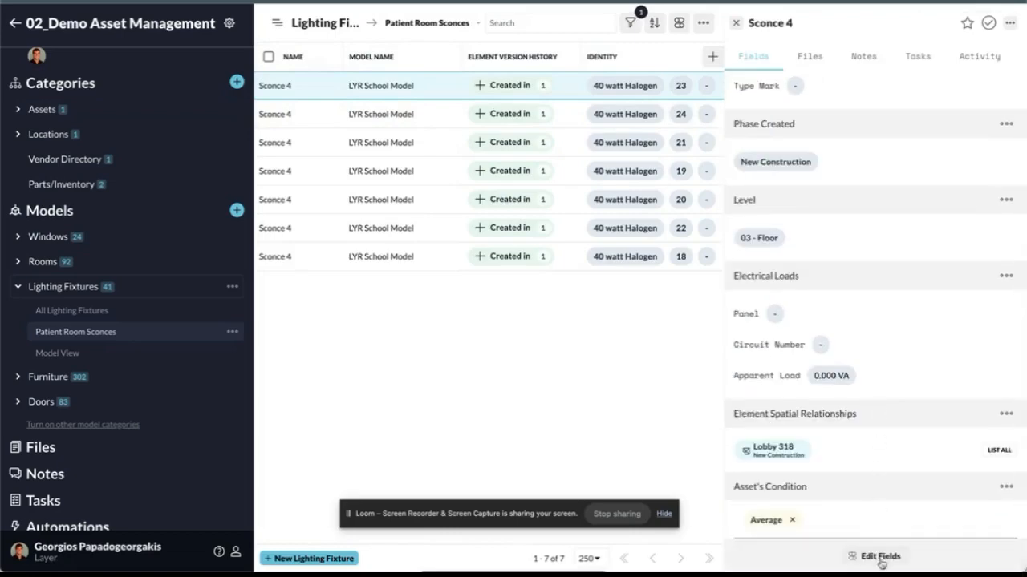
Step: Start a new Lookup field named Barcode for Lighting Fixtures, using the Automatic lookup type
left_click(880, 562)
left_click(509, 483)
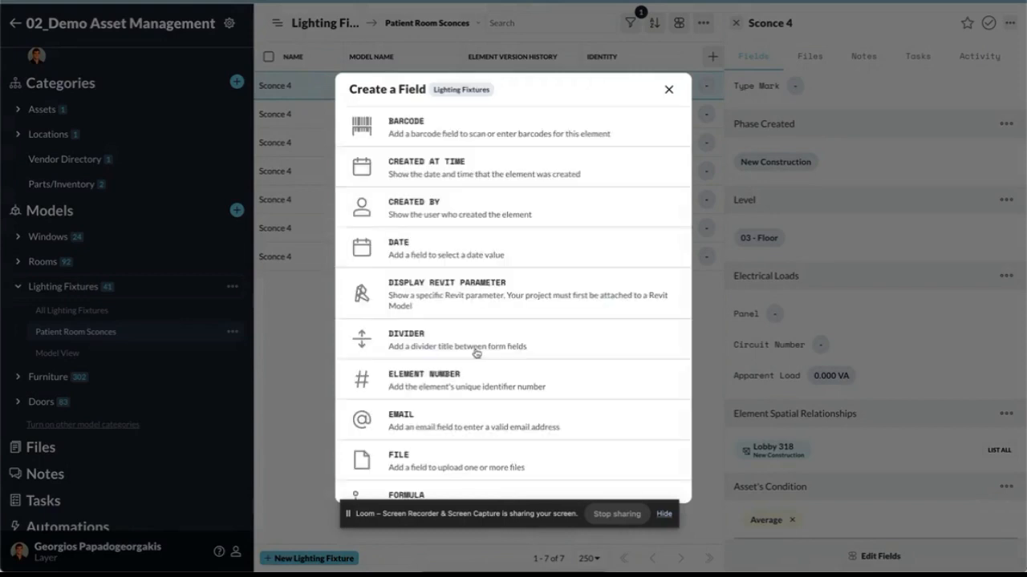
scroll(476, 353, "down", 10)
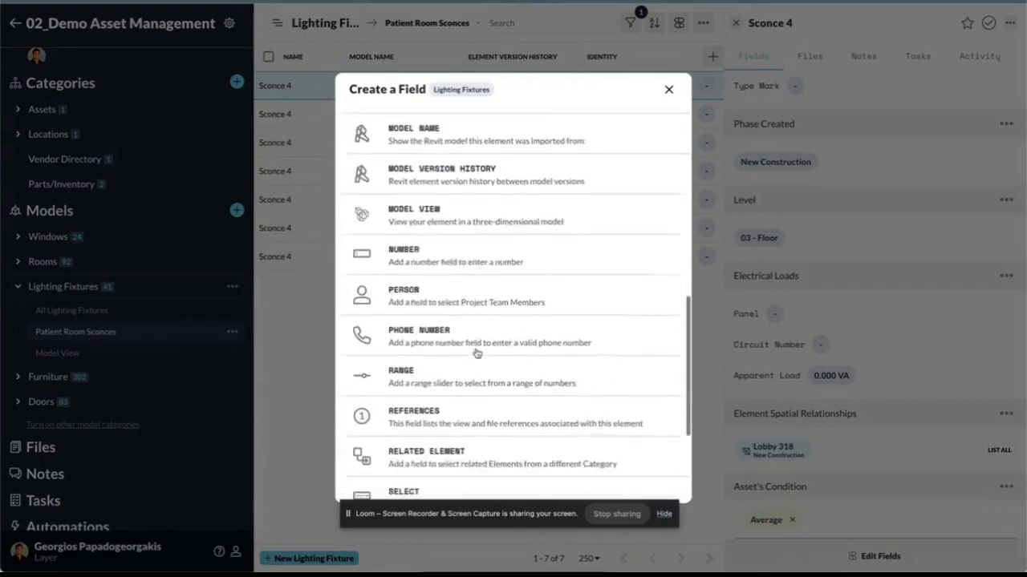
scroll(477, 353, "up", 5)
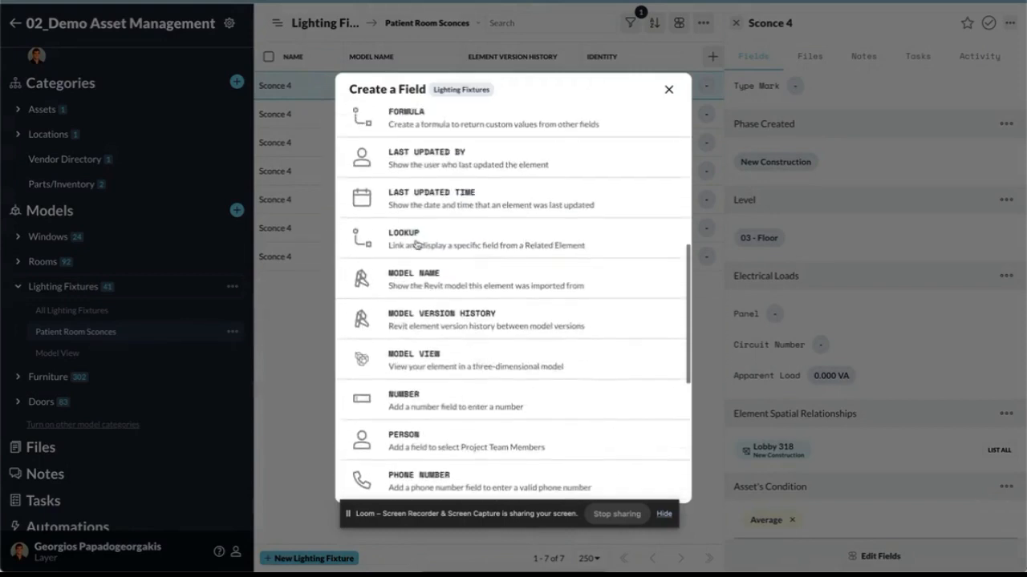
left_click(385, 195)
left_click(429, 142)
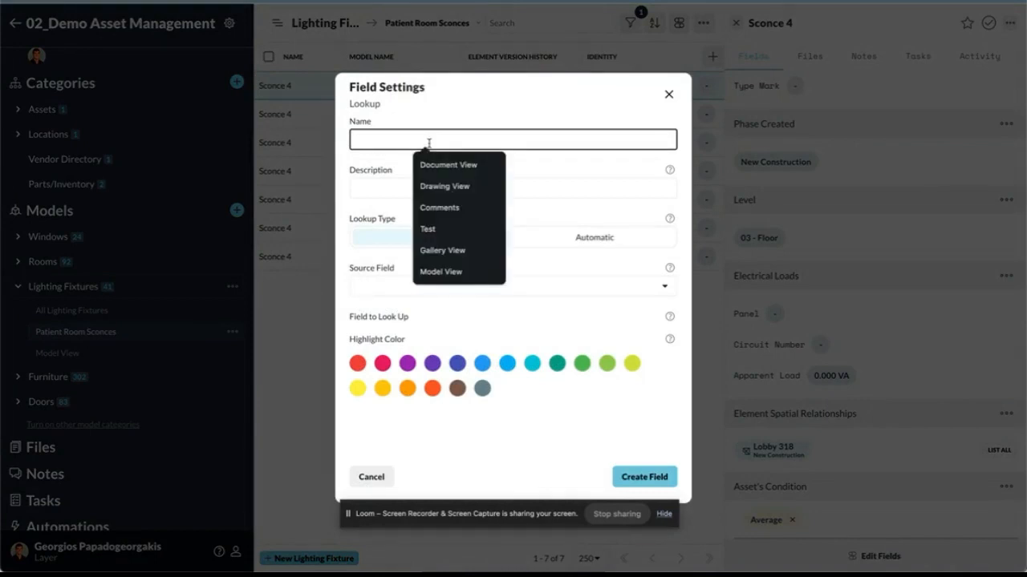
type("Barcode")
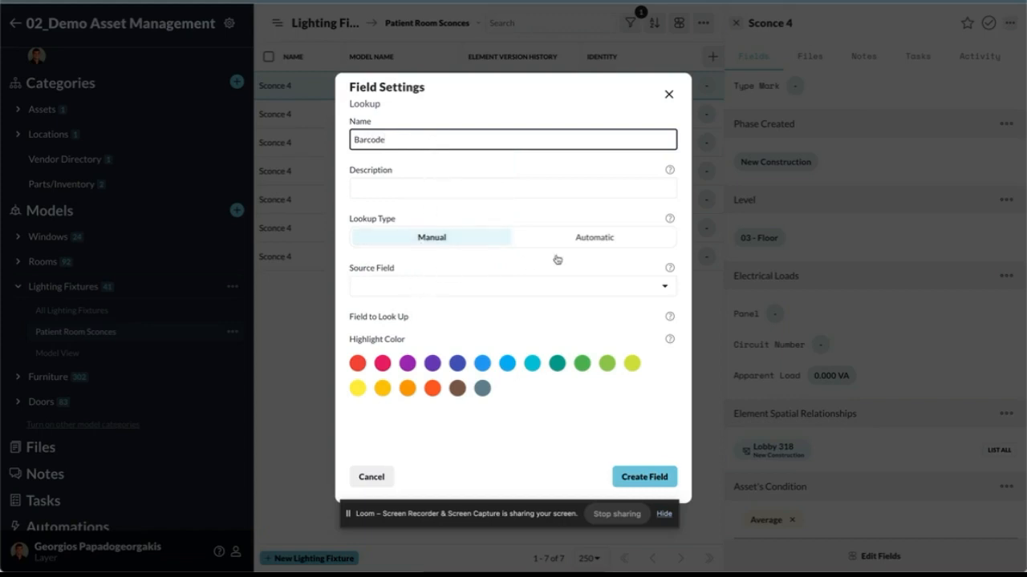
left_click(578, 242)
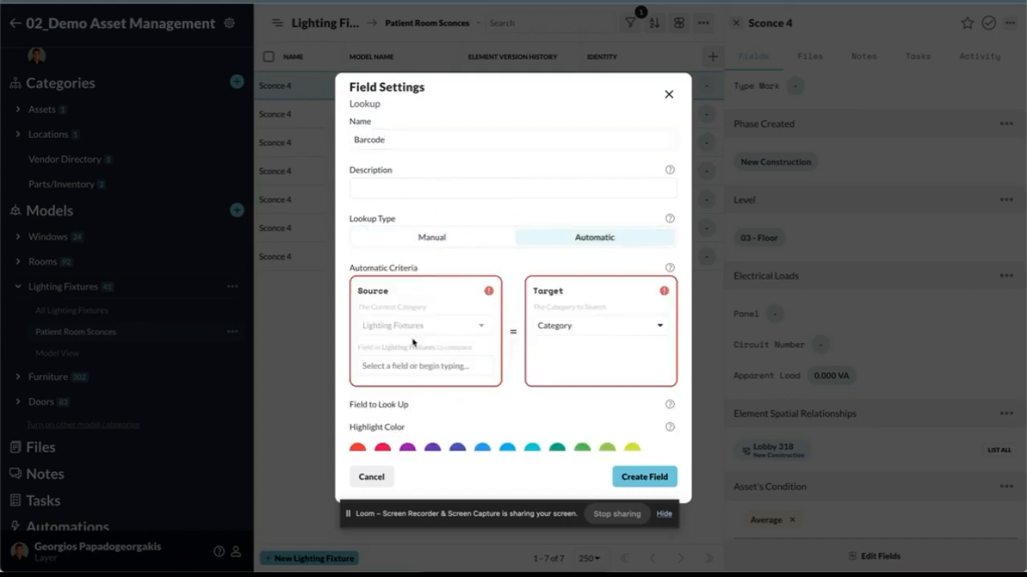
Step: Set the automatic criteria to match the Lighting Fixtures Type Name against the Model field of the Assets category
left_click(409, 368)
scroll(403, 452, "down", 3)
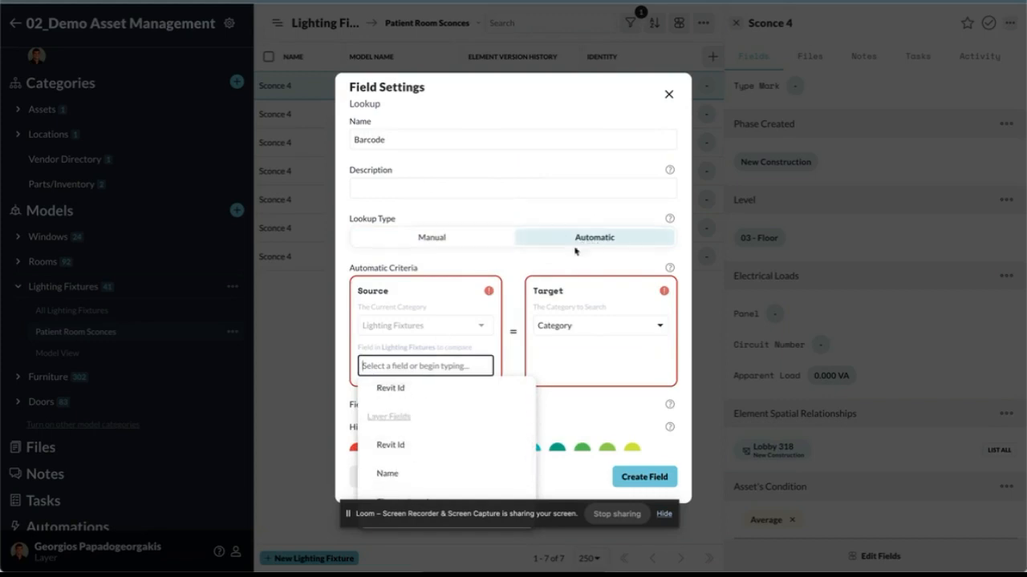
scroll(420, 437, "down", 3)
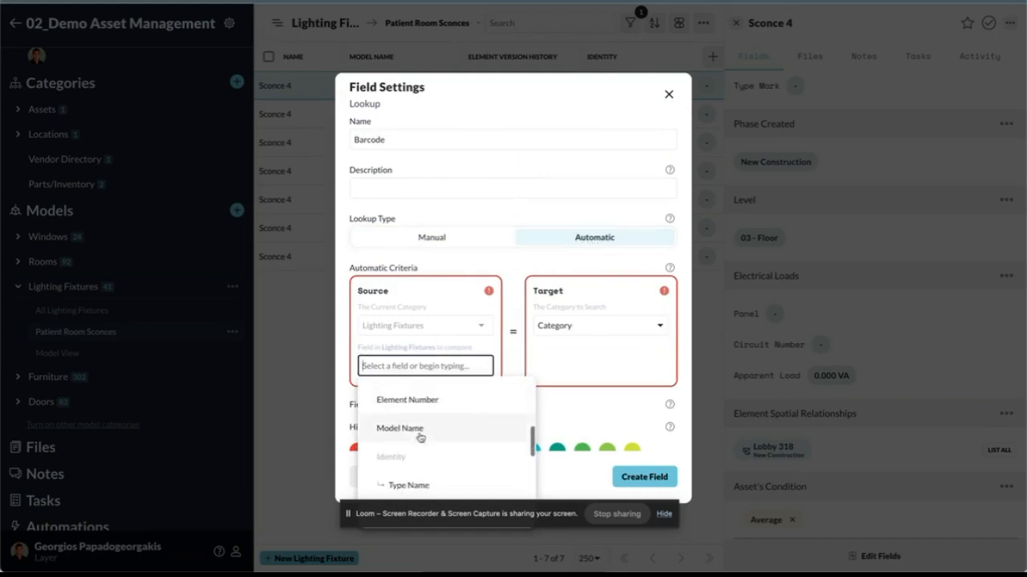
left_click(410, 481)
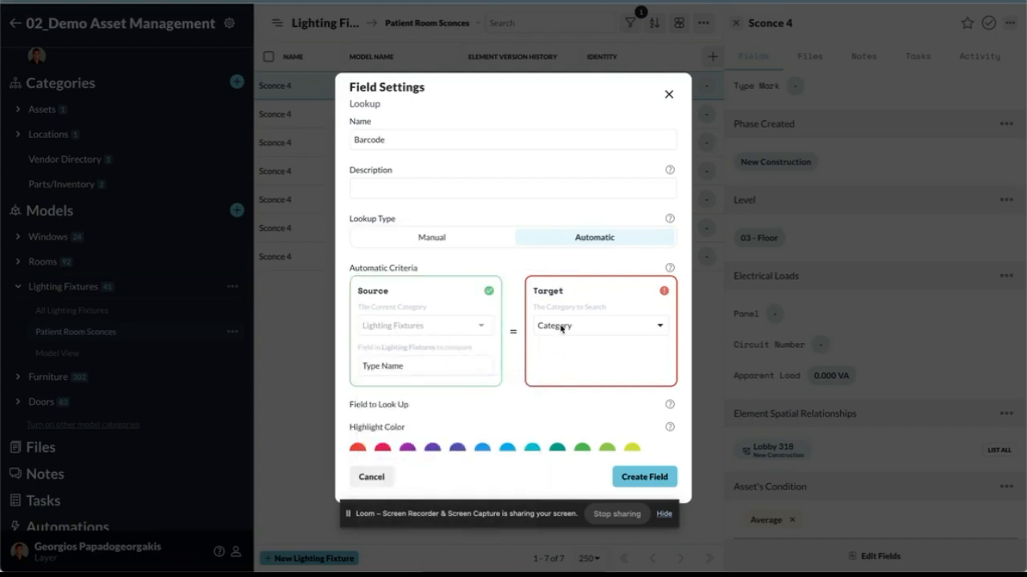
left_click(551, 327)
scroll(583, 425, "down", 1)
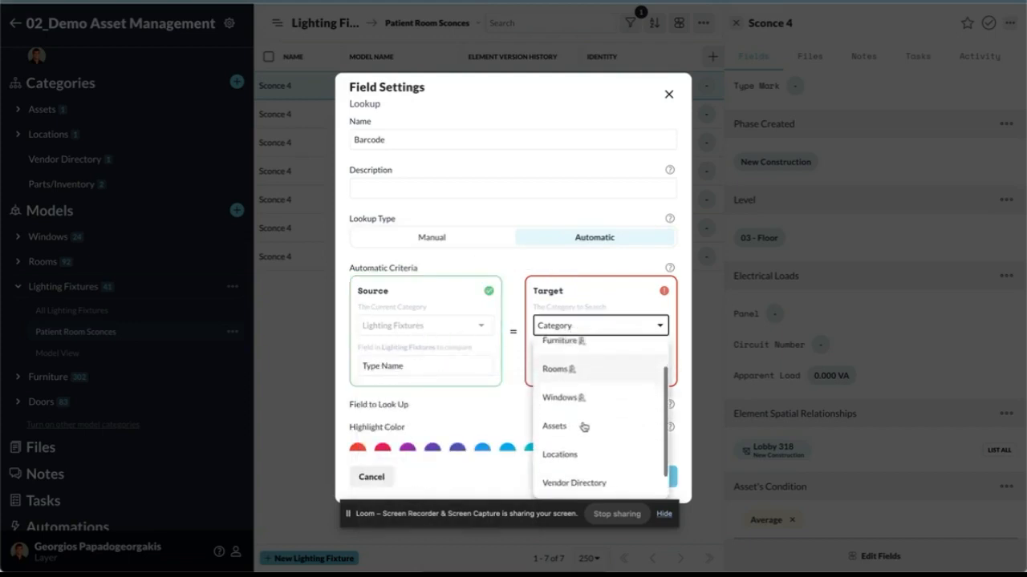
left_click(580, 425)
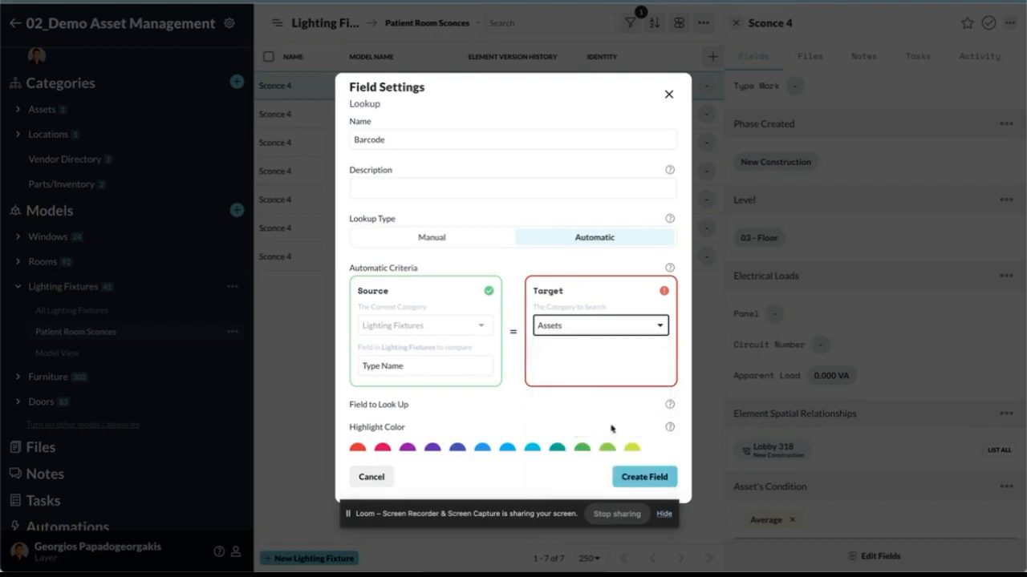
left_click(578, 366)
scroll(596, 425, "down", 1)
scroll(602, 446, "down", 4)
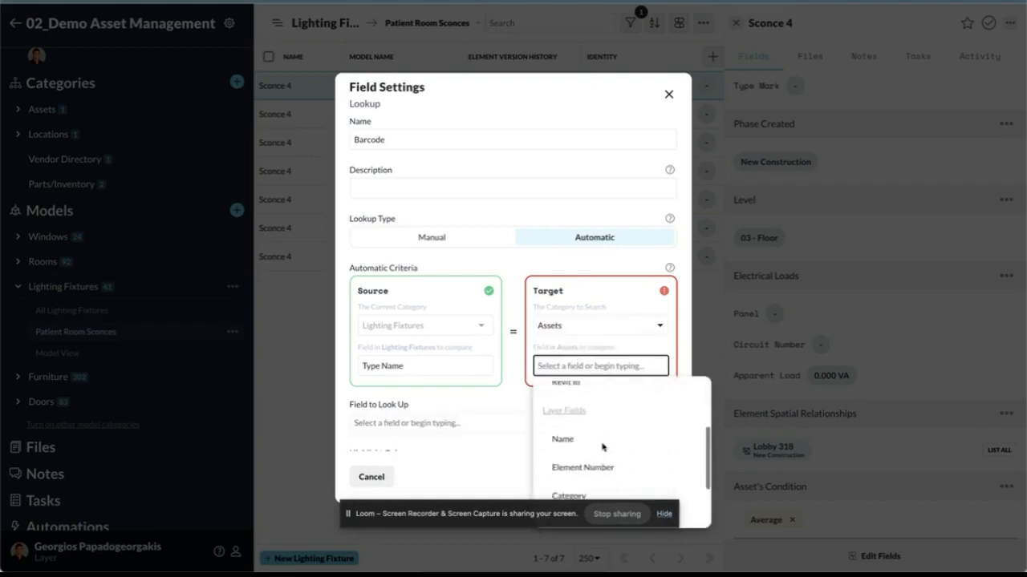
left_click(585, 451)
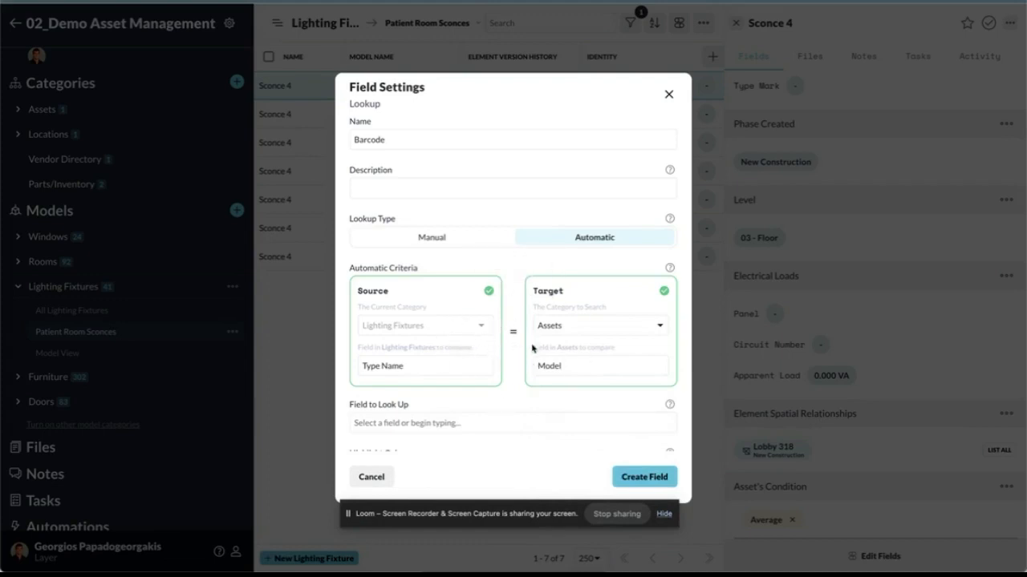
Step: Choose Panel Barcode as the field to look up from the matching asset
left_click(455, 424)
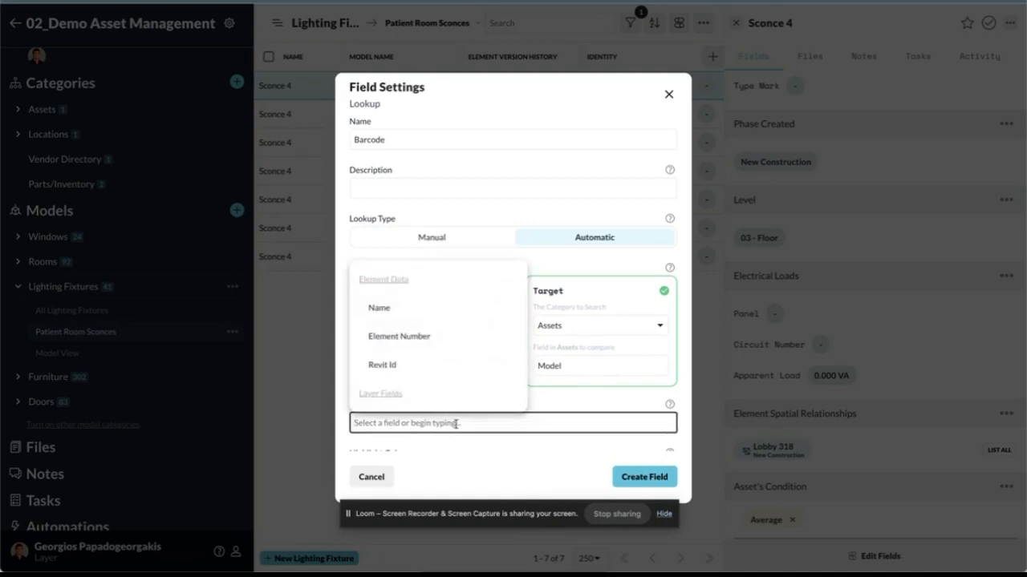
type("bar")
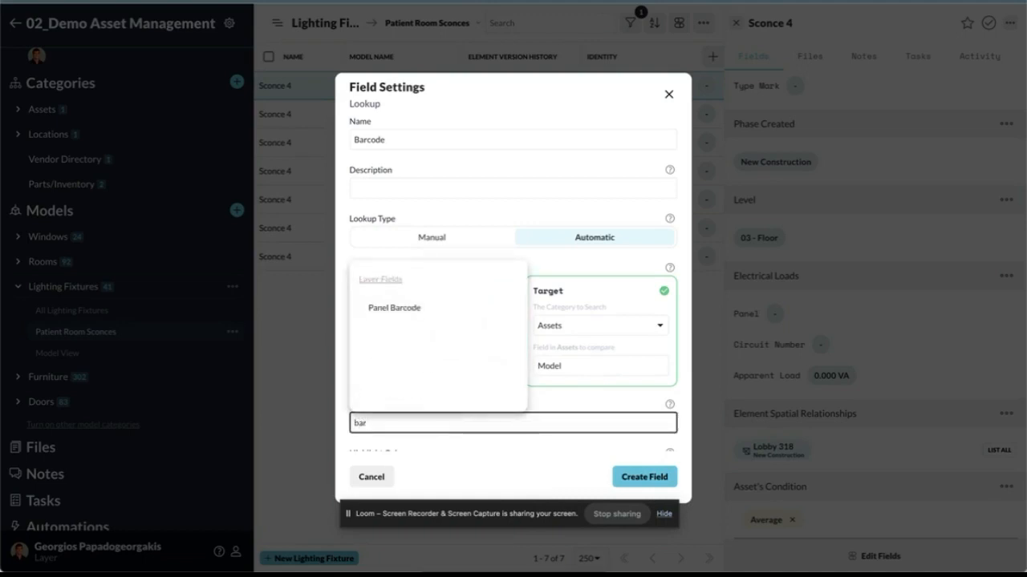
left_click(425, 310)
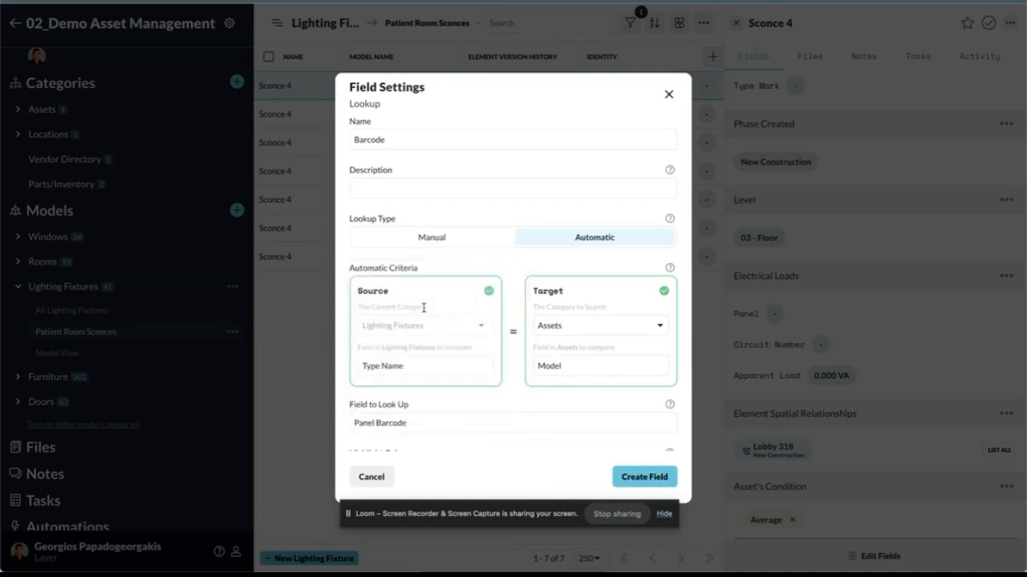
Step: Create the Barcode lookup field and check its value on the other sconces in the Patient Room Sconces view
left_click(647, 478)
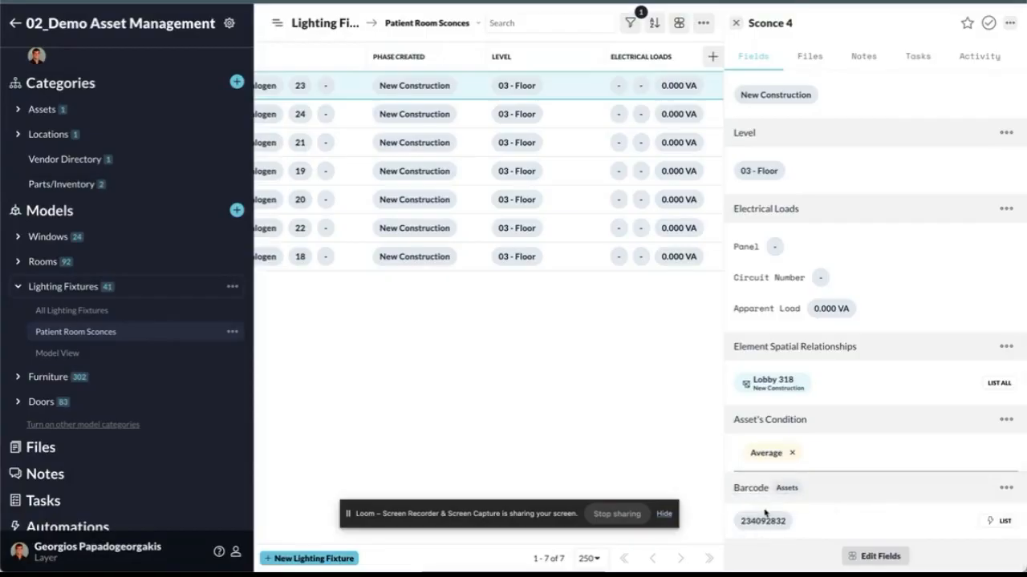
scroll(353, 168, "left", 10)
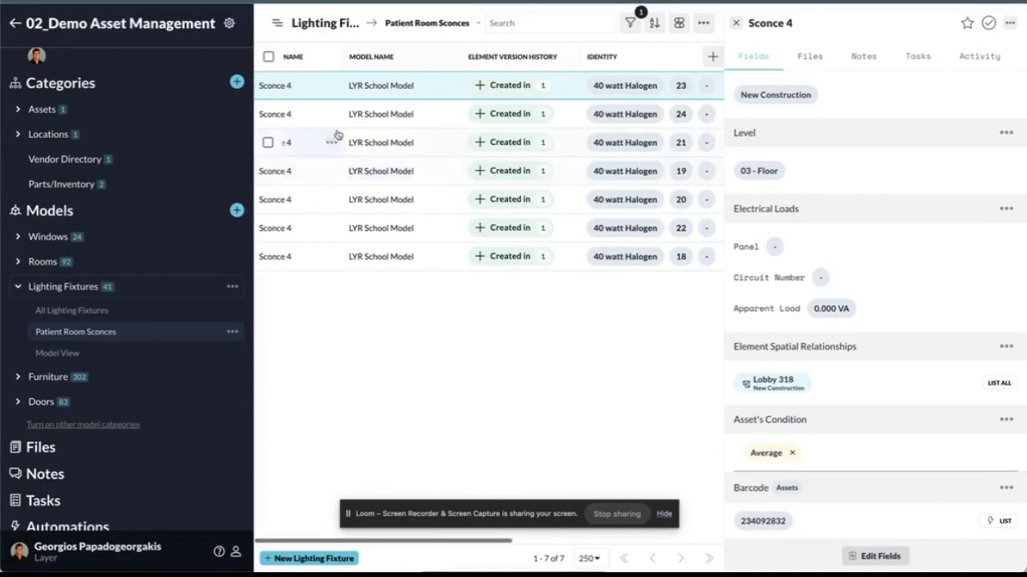
left_click(308, 118)
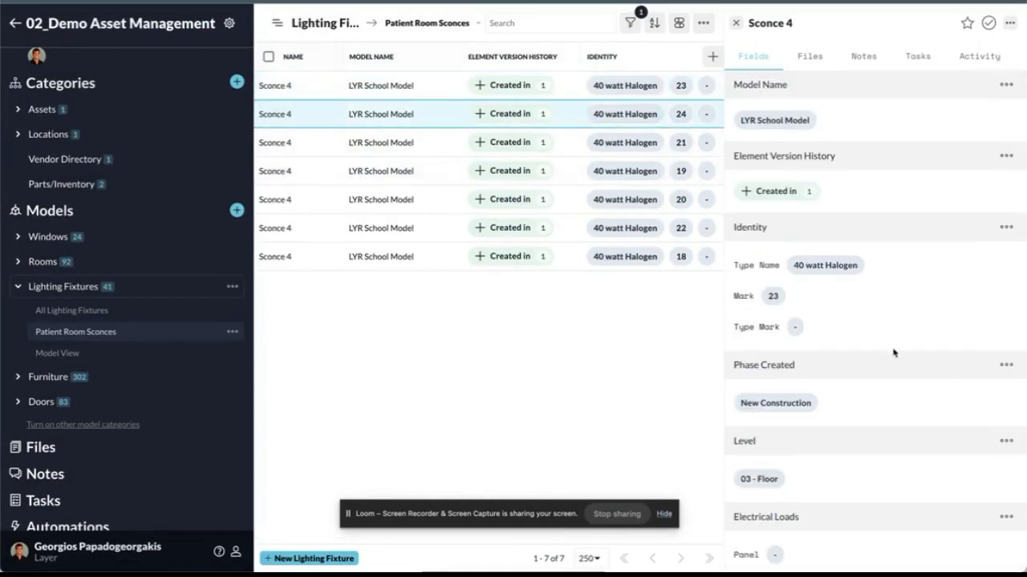
scroll(840, 367, "down", 5)
scroll(840, 367, "down", 1)
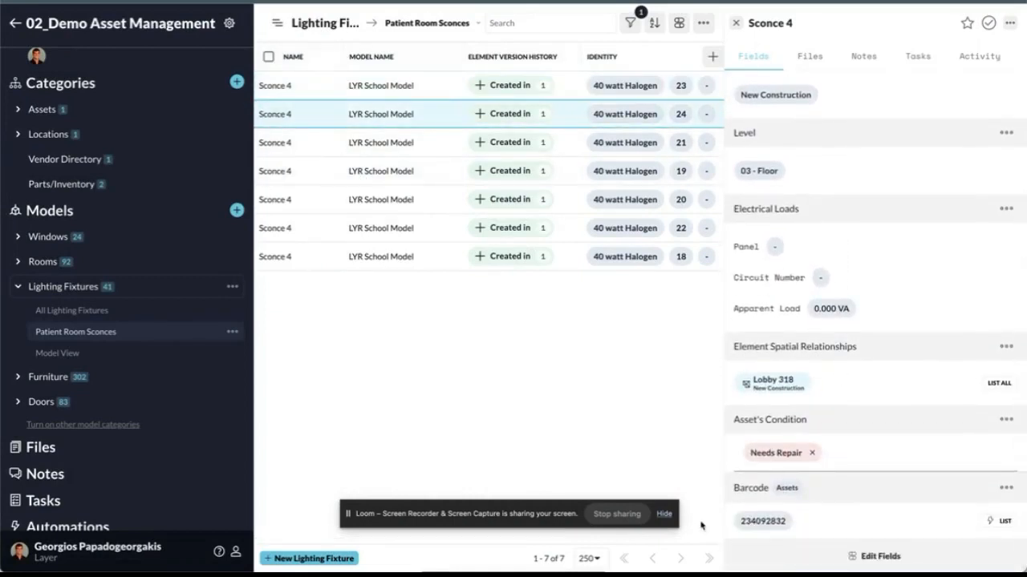
left_click(302, 148)
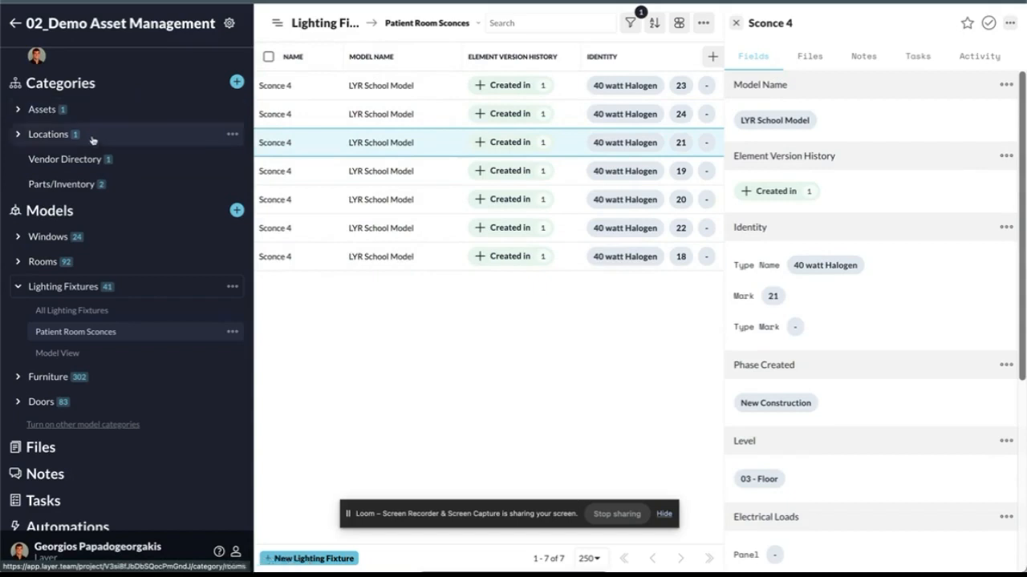
left_click(16, 288)
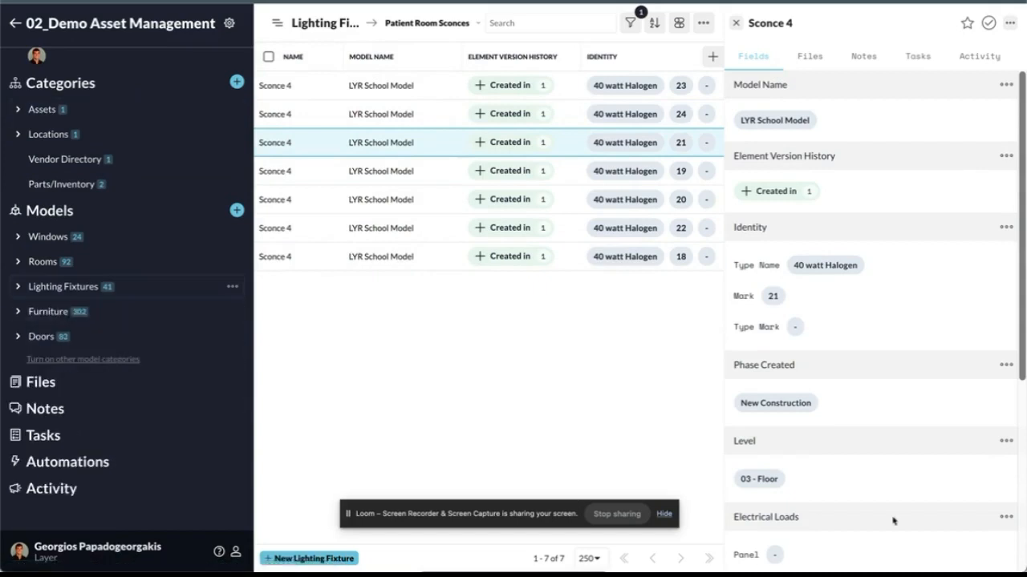
scroll(893, 521, "down", 2)
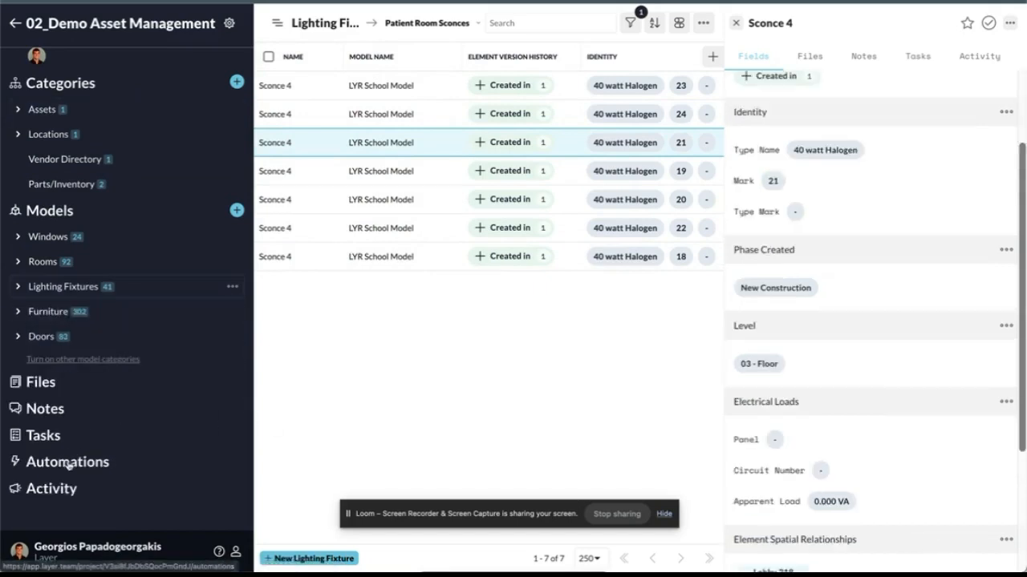
Step: Disable the Asset Condition automation and close its details
left_click(69, 464)
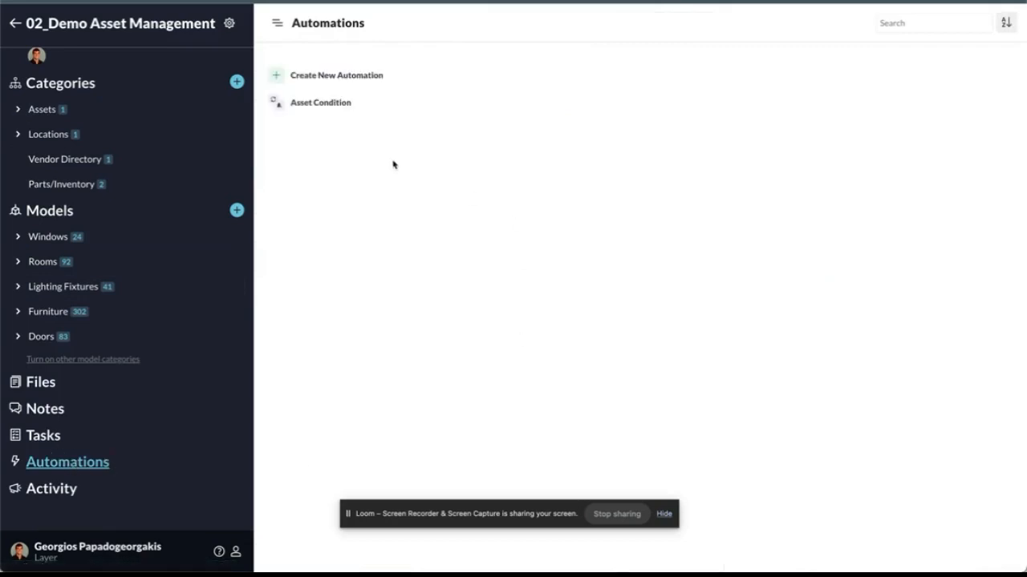
left_click(336, 103)
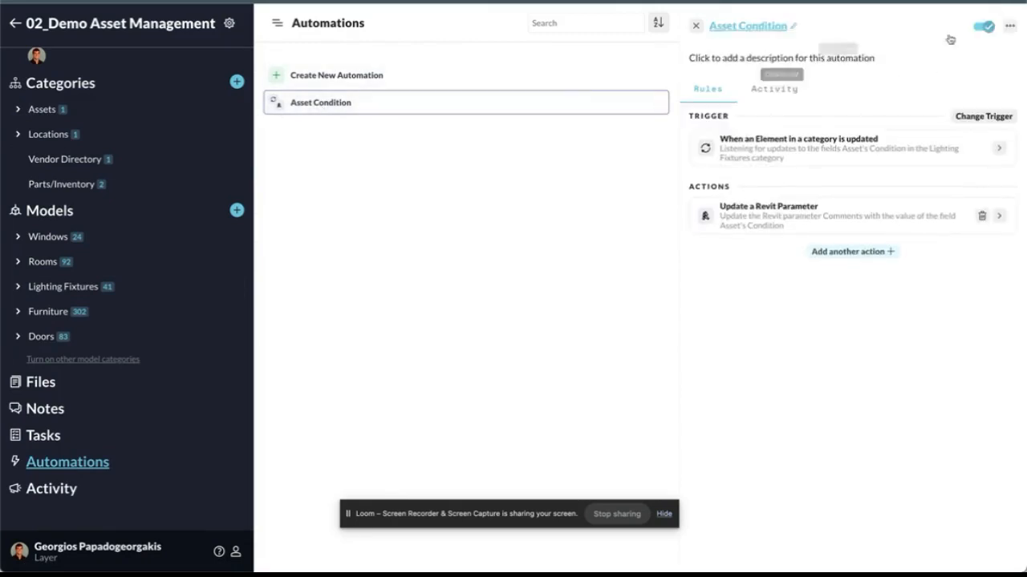
left_click(987, 26)
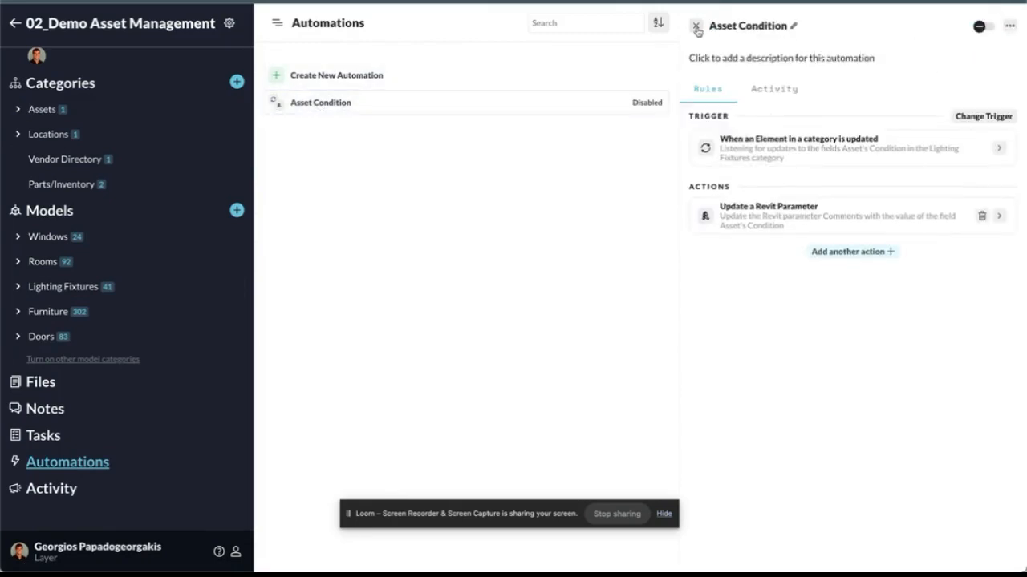
left_click(696, 25)
Step: Start a new automation named Comments, triggered when an element in a category is updated
left_click(363, 77)
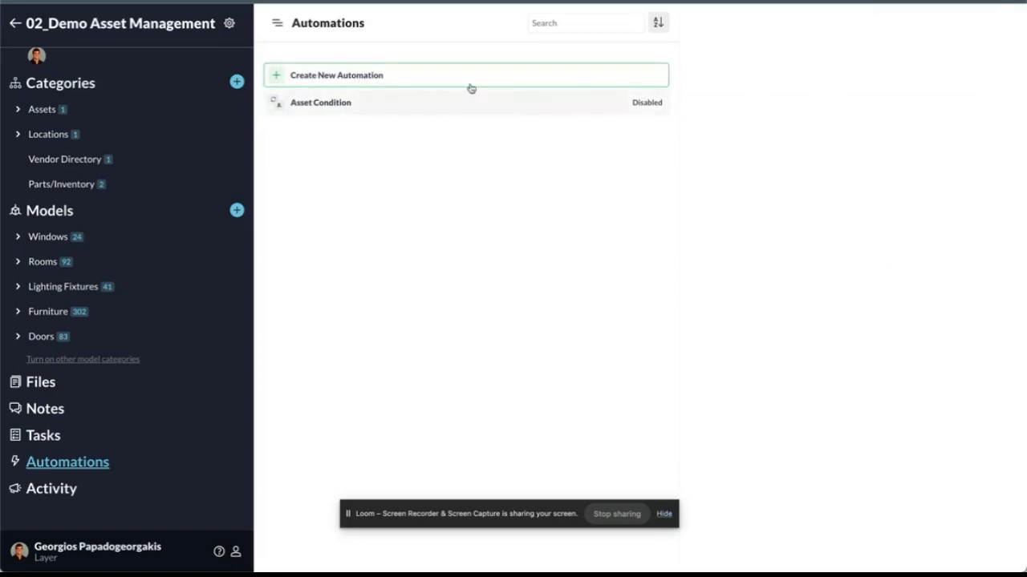
left_click(433, 83)
type("Comments")
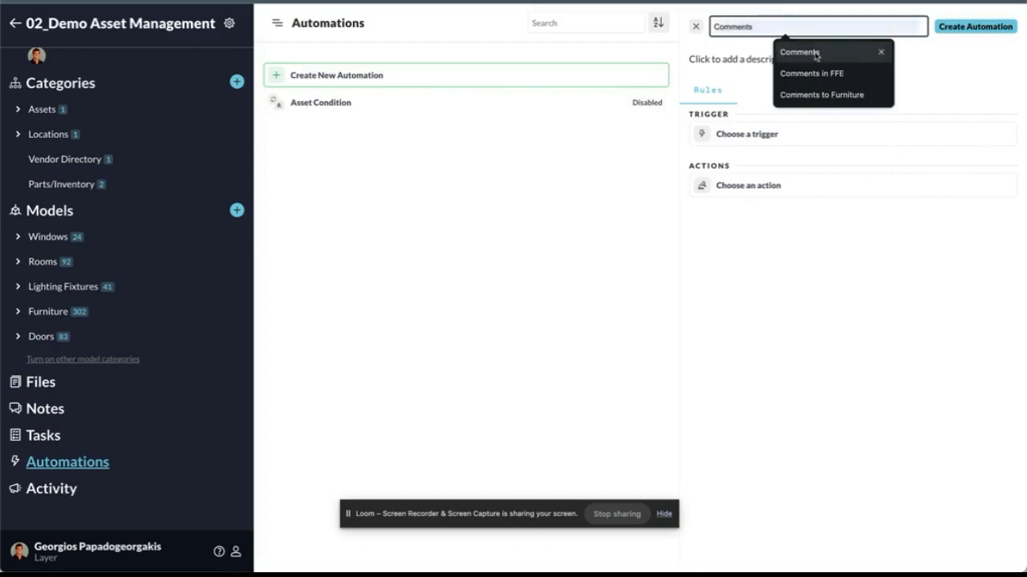
left_click(811, 53)
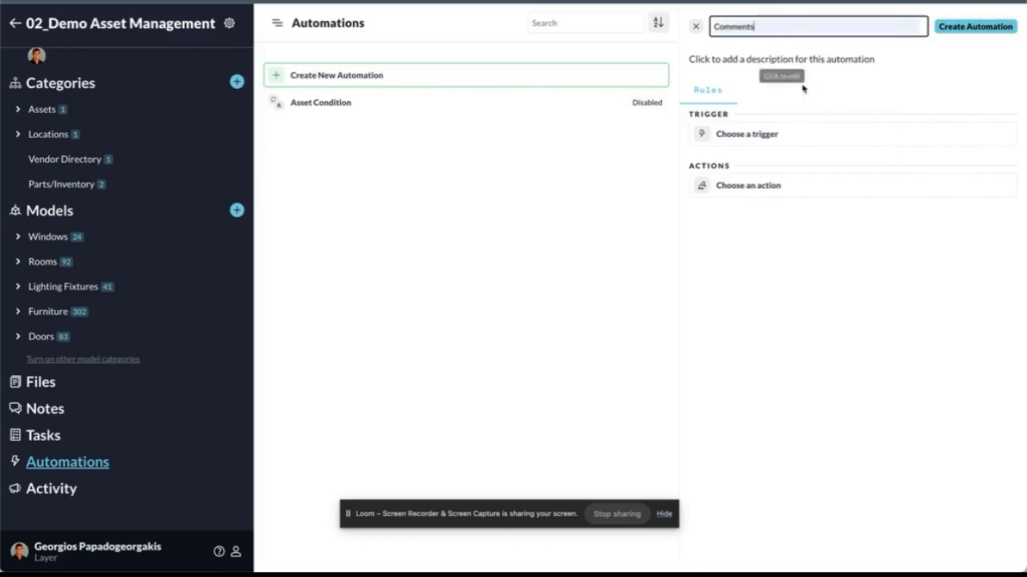
left_click(767, 140)
left_click(767, 225)
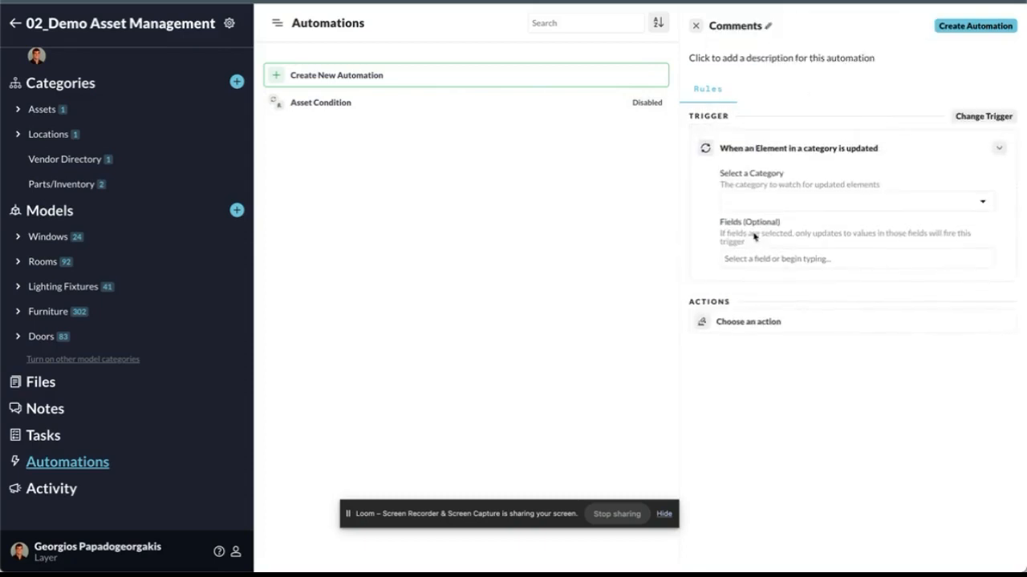
Step: Set the trigger to watch only the Barcode field in the Lighting Fixtures category
left_click(758, 203)
left_click(760, 288)
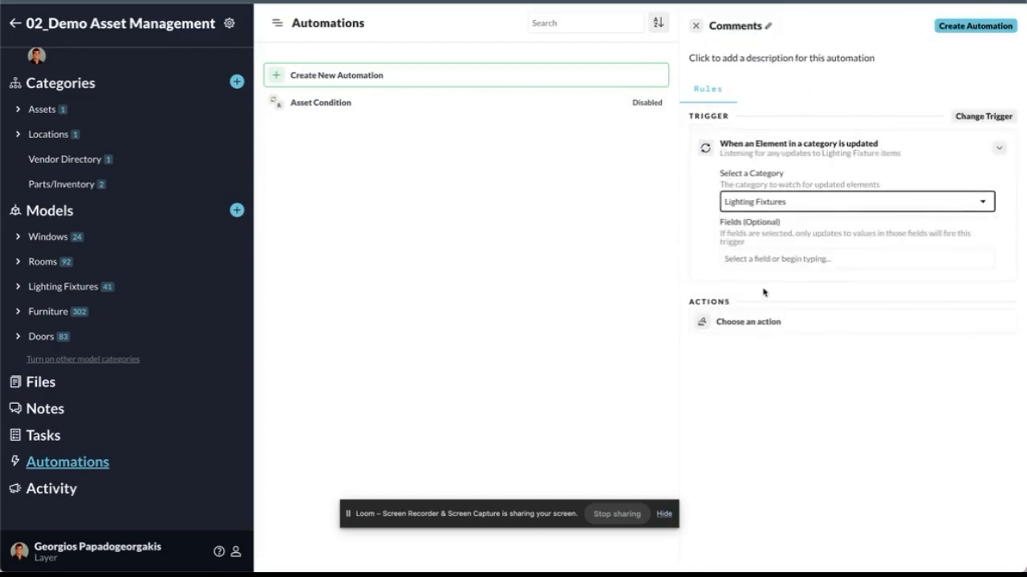
left_click(754, 258)
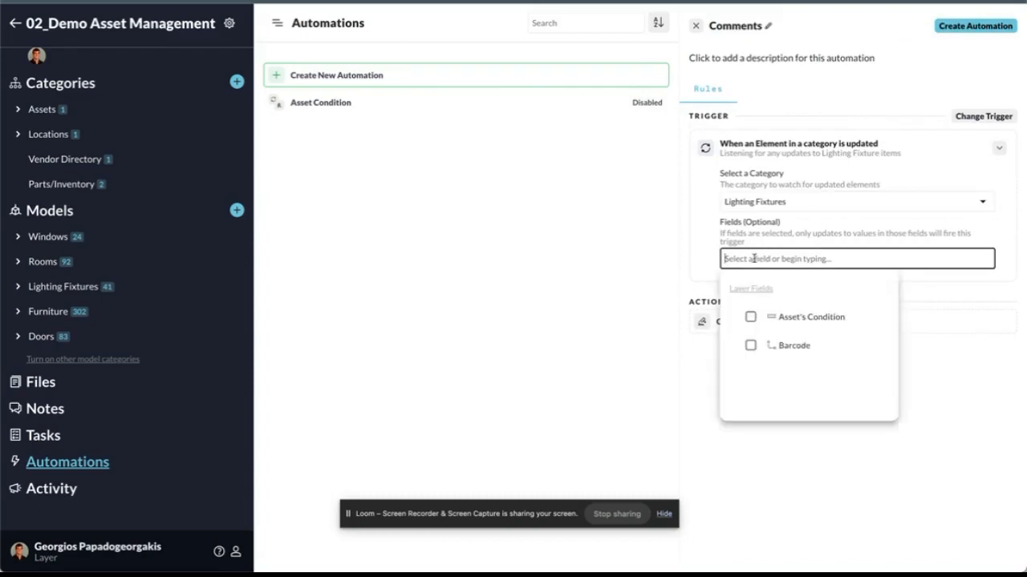
left_click(750, 345)
left_click(612, 314)
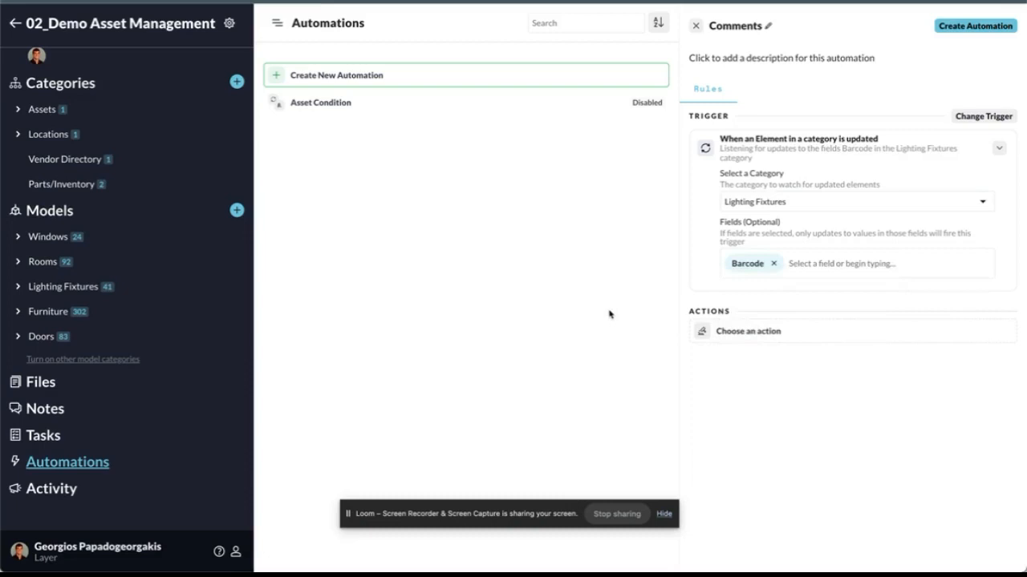
Step: Add an Update a Revit Parameter action and choose Comments as the parameter it updates
left_click(731, 332)
left_click(742, 422)
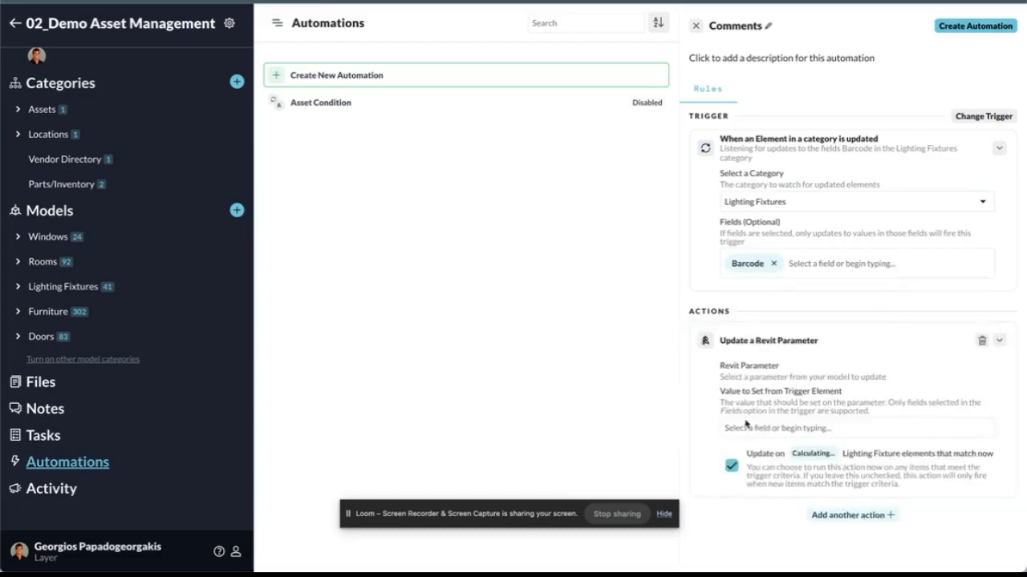
left_click(773, 394)
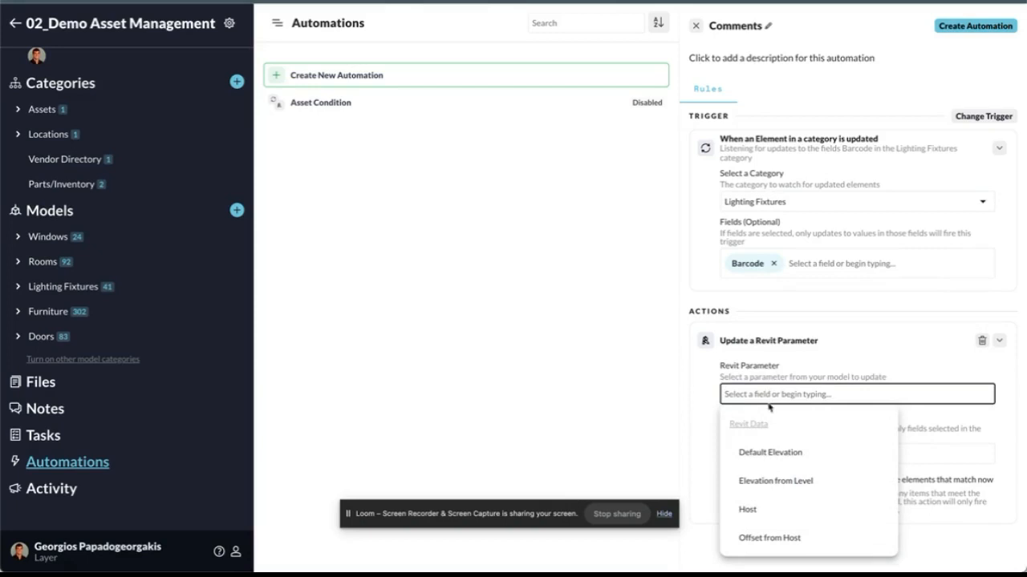
type("comm")
double_click(769, 394)
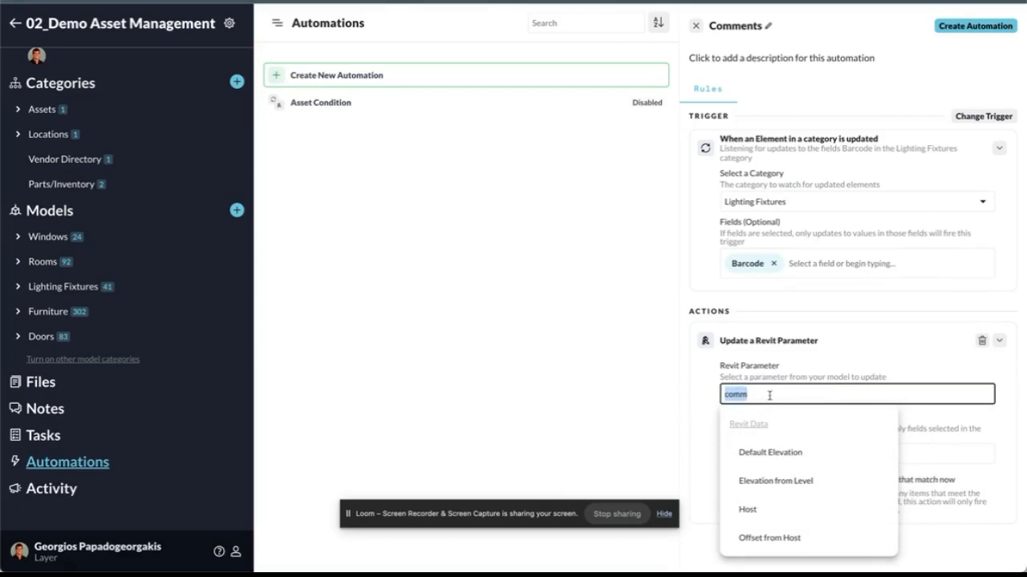
key("Right")
type("e")
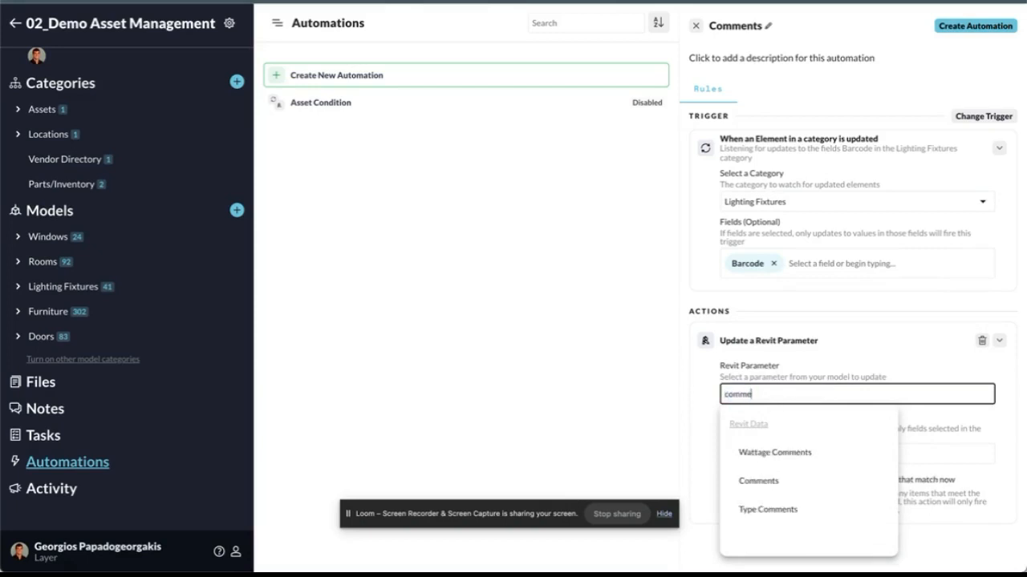
left_click(758, 480)
Step: Set the action's value to the Barcode field and create the automation, keeping the update on currently matching fixtures enabled
left_click(752, 454)
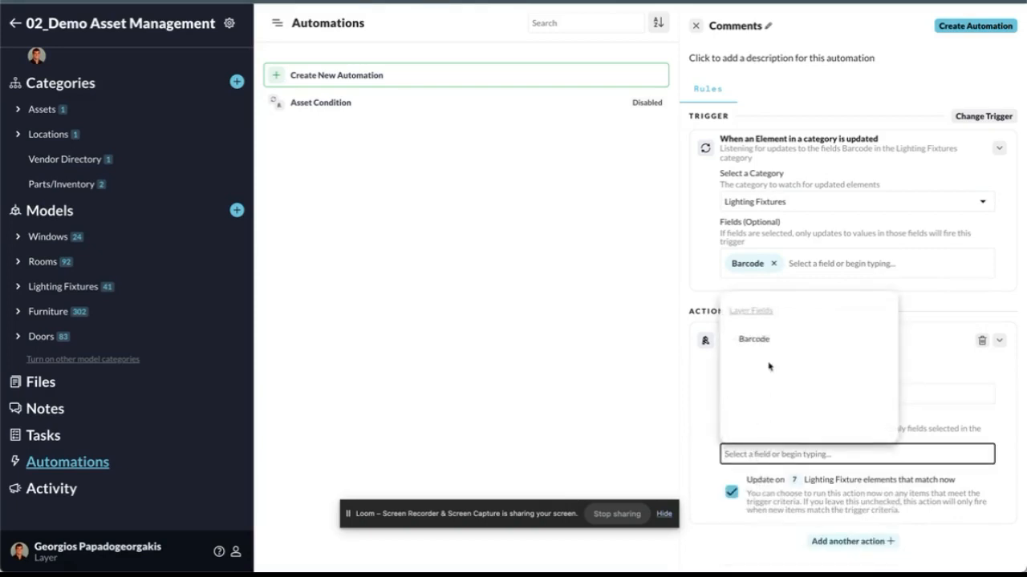
left_click(770, 367)
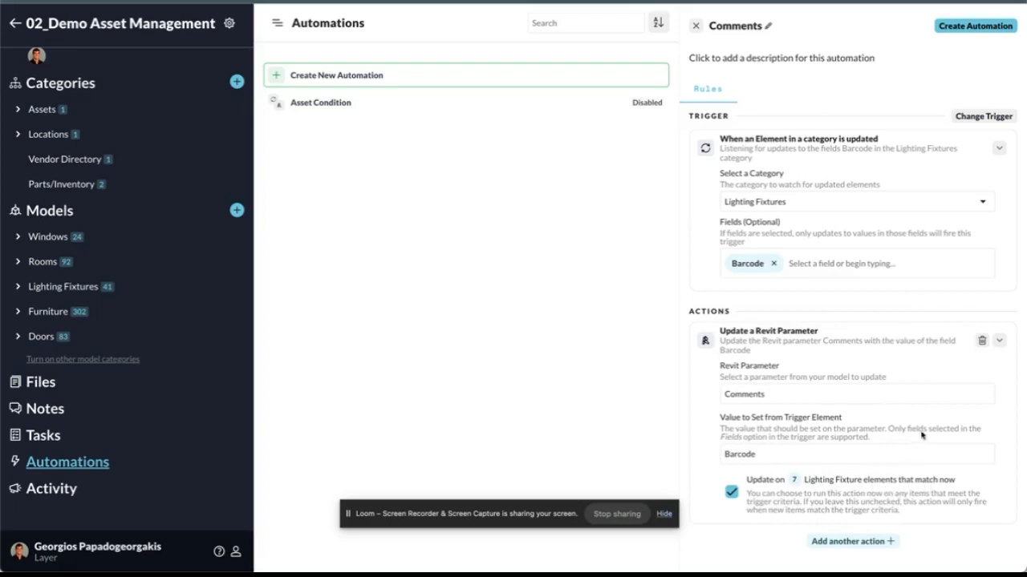
left_click(955, 29)
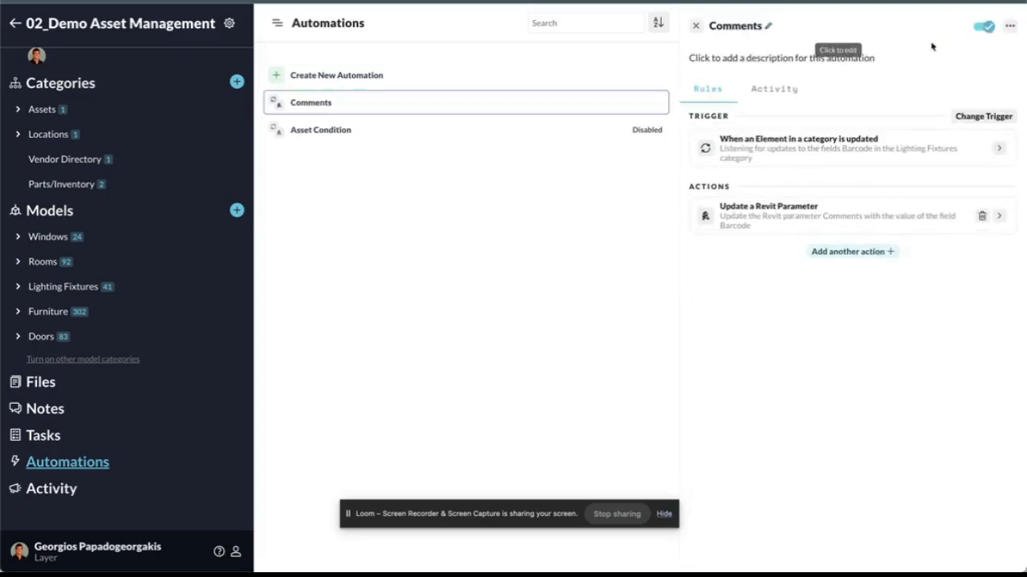
Step: Check the activity log of the Comments automation, reloading it to see the latest runs
left_click(774, 91)
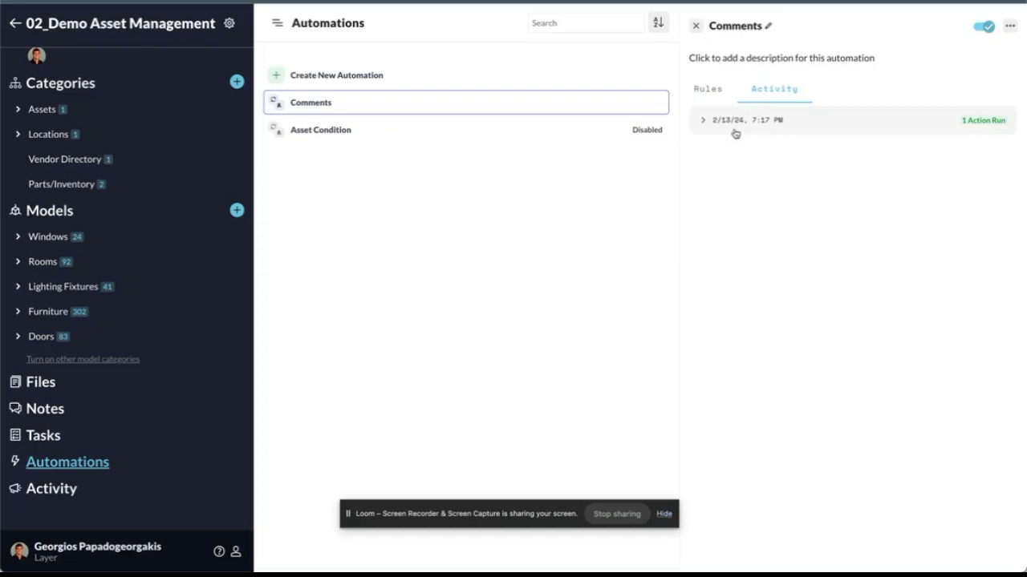
left_click(708, 96)
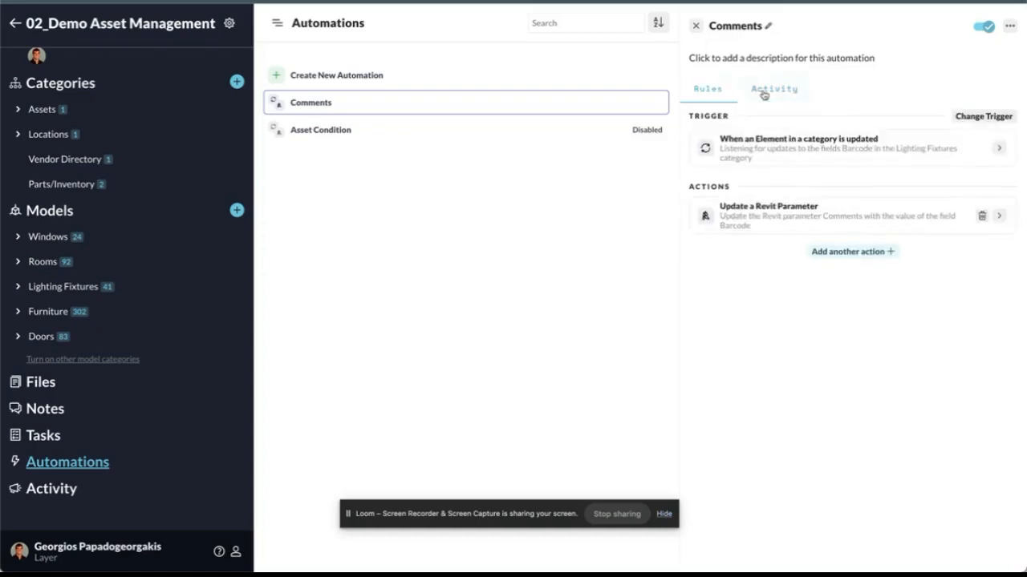
left_click(764, 94)
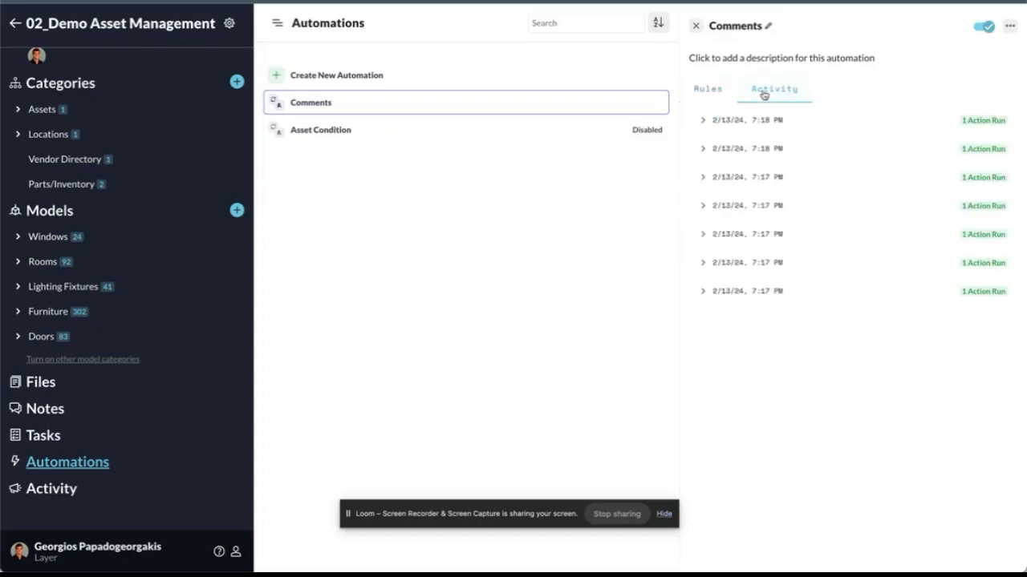
Step: Switch to Revit and accept all incoming parameter changes from Layer for the Sconce 4 lighting fixtures
key("super+Tab")
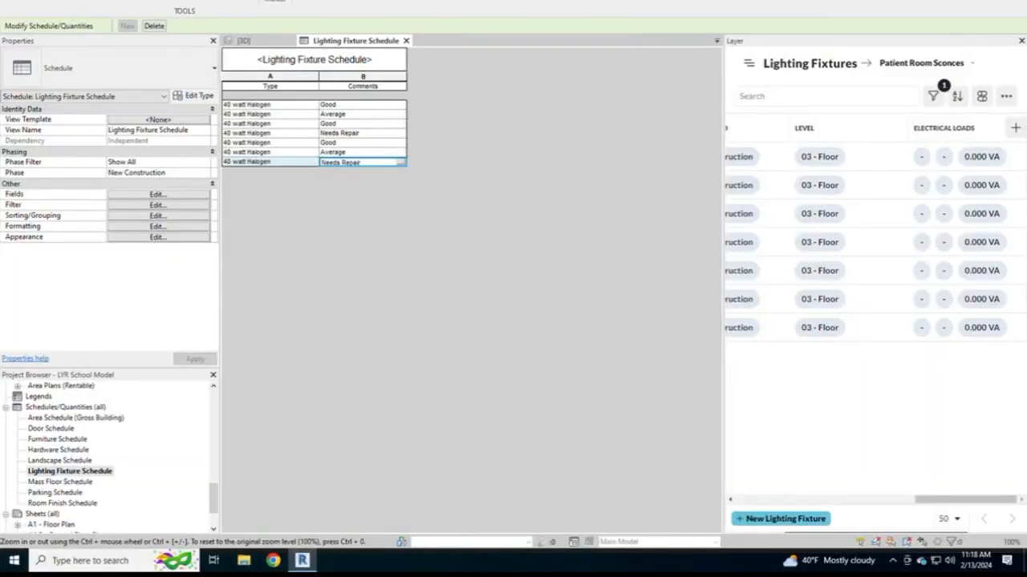
left_click(60, 3)
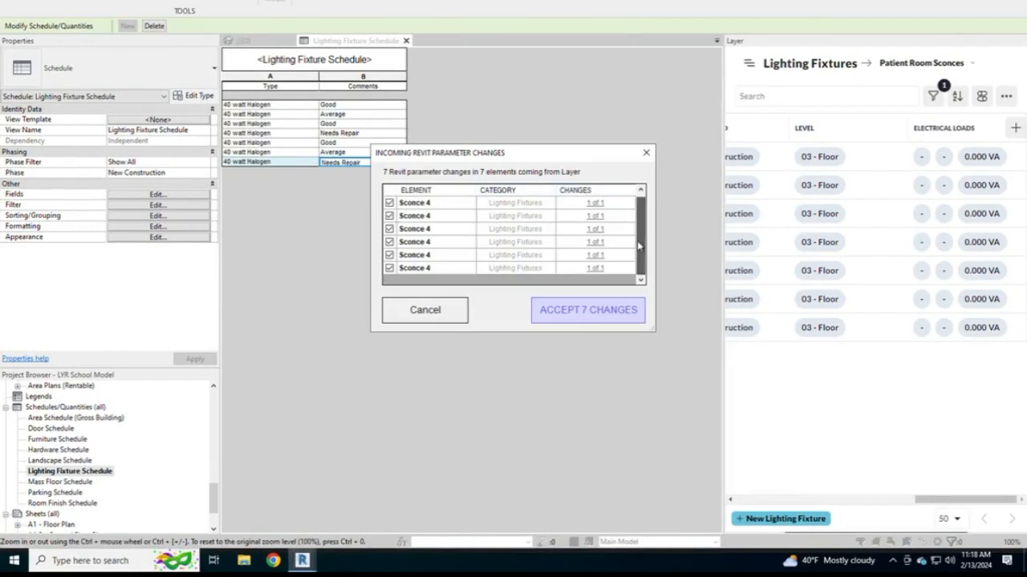
left_click(598, 314)
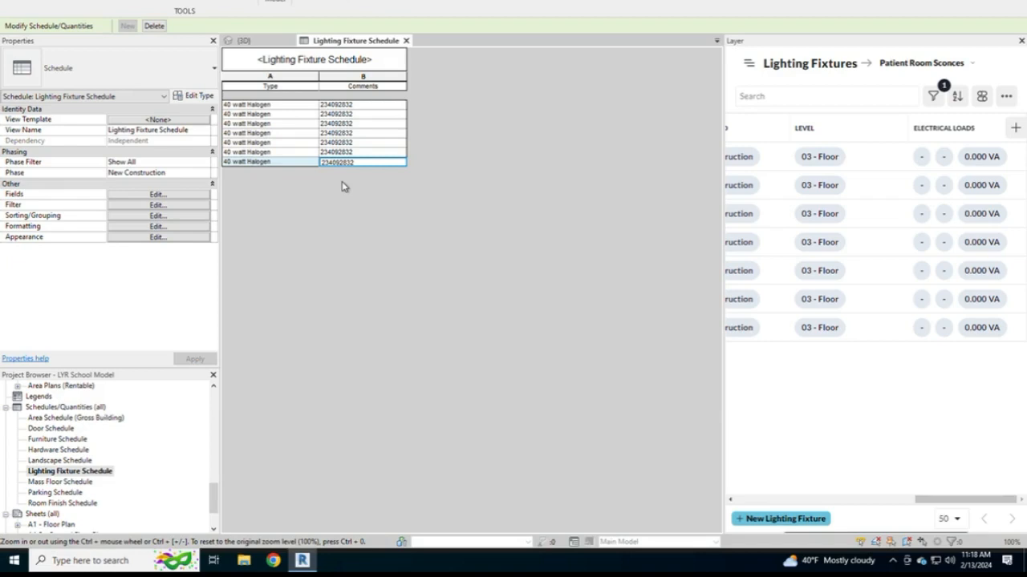
Step: Switch back to the Layer project in Google Chrome
key("super+Tab")
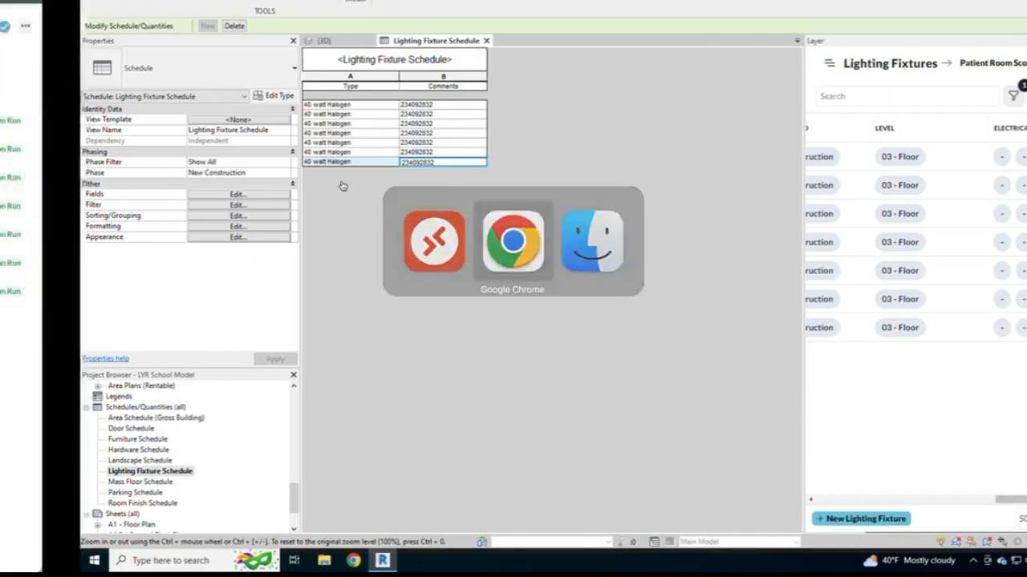